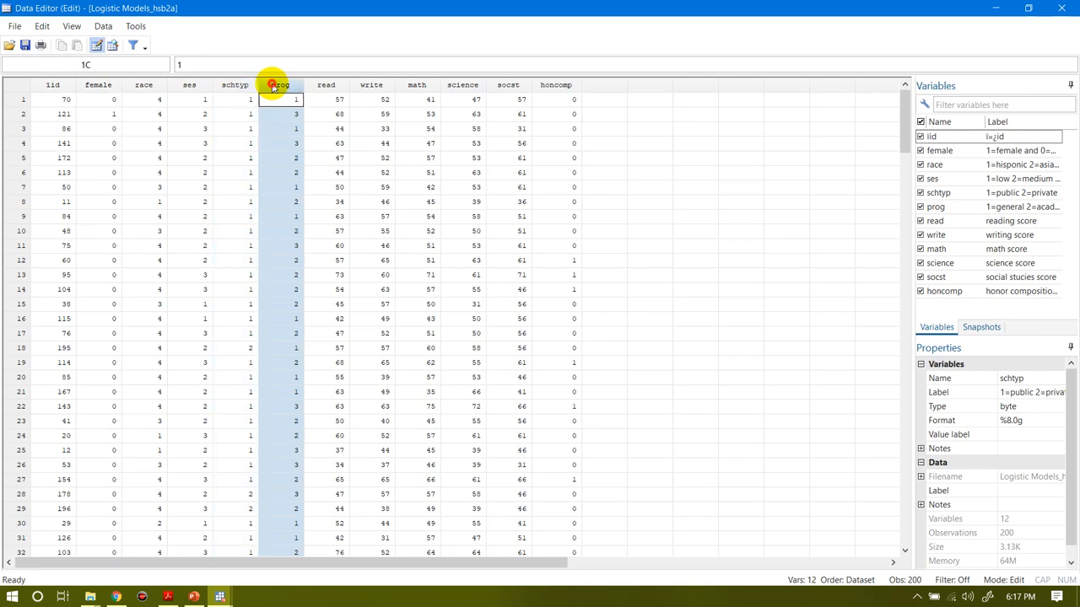
# - Review the read, write, math, science and socst columns of the dataset, and close the Data Editor
pyautogui.click(327, 87)
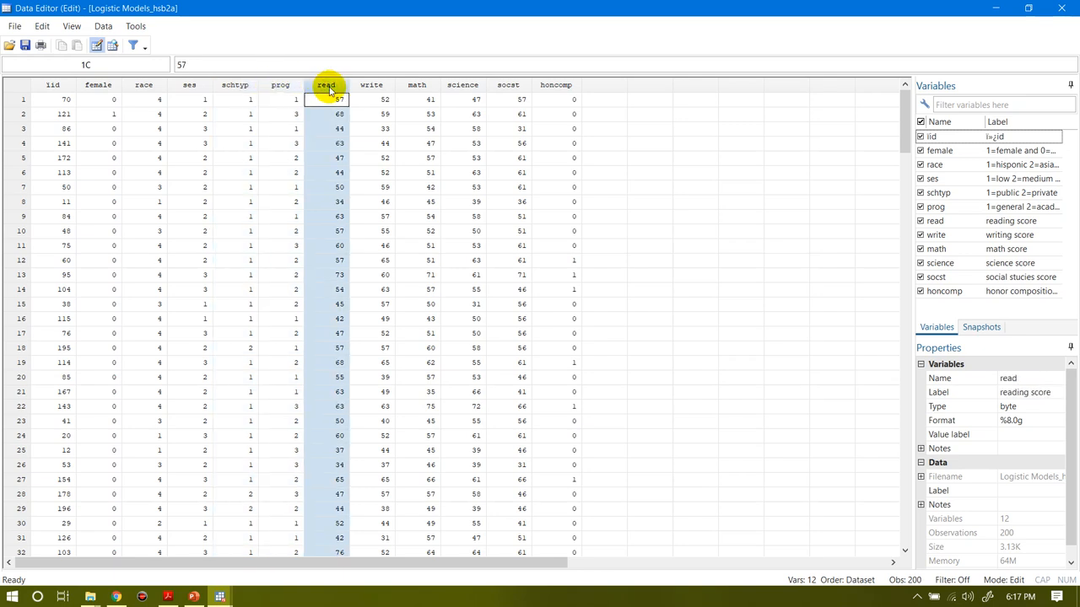
pyautogui.click(361, 88)
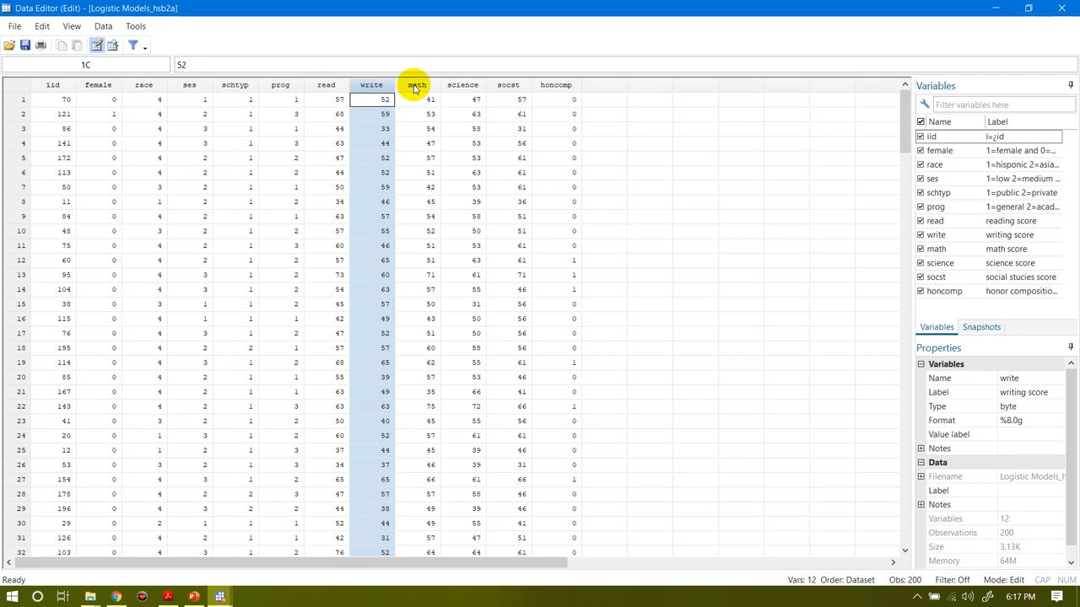
pyautogui.click(415, 87)
pyautogui.click(451, 88)
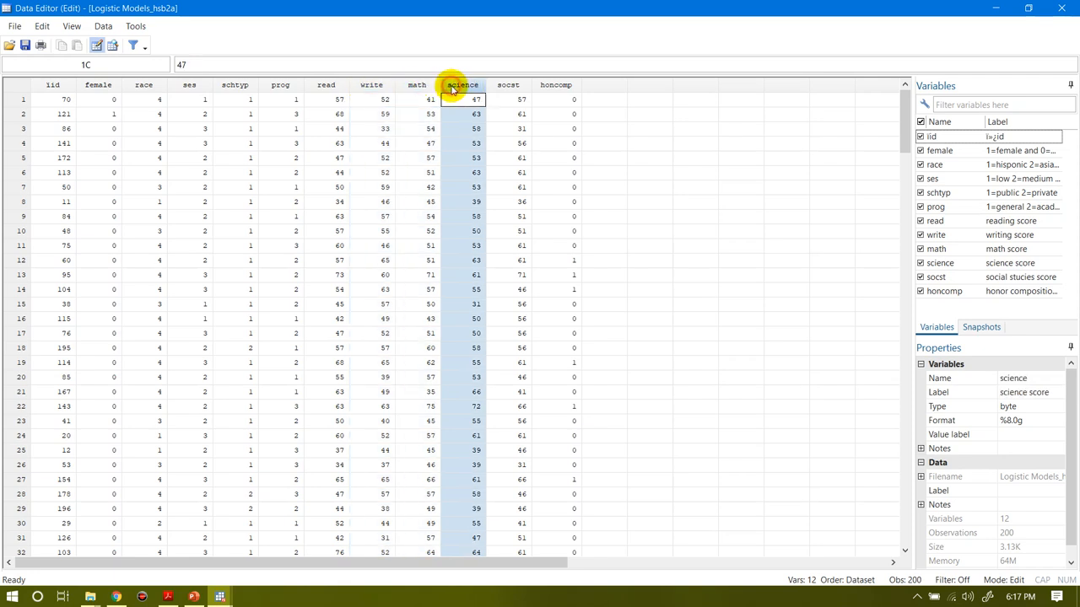
pyautogui.click(509, 88)
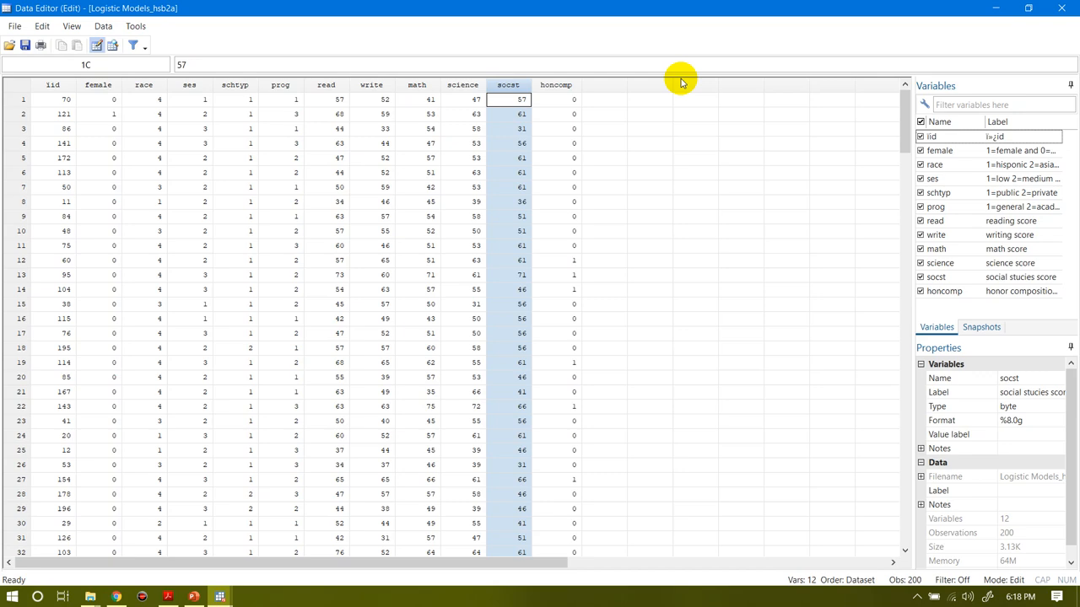
pyautogui.click(1061, 10)
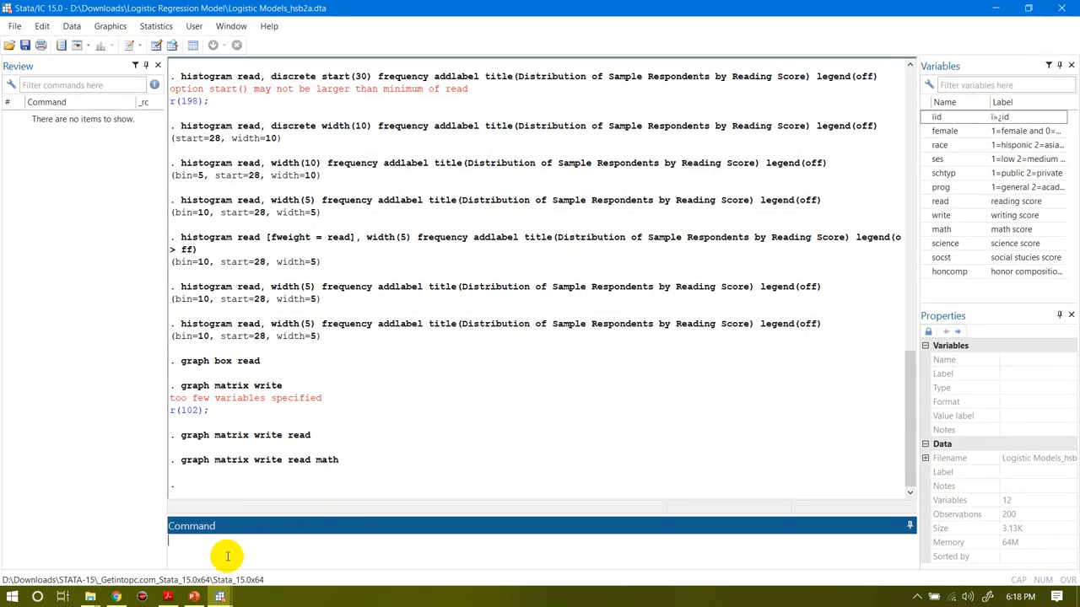
# - Open the pairwise correlations setup and clear its existing variable list
pyautogui.click(157, 26)
pyautogui.moveTo(229, 42)
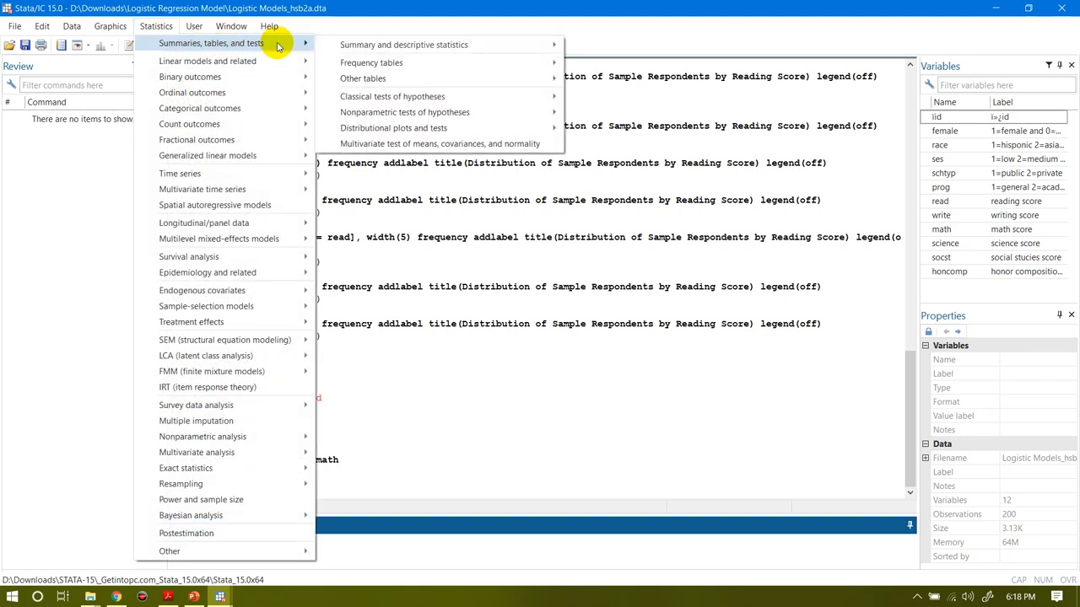
pyautogui.moveTo(370, 44)
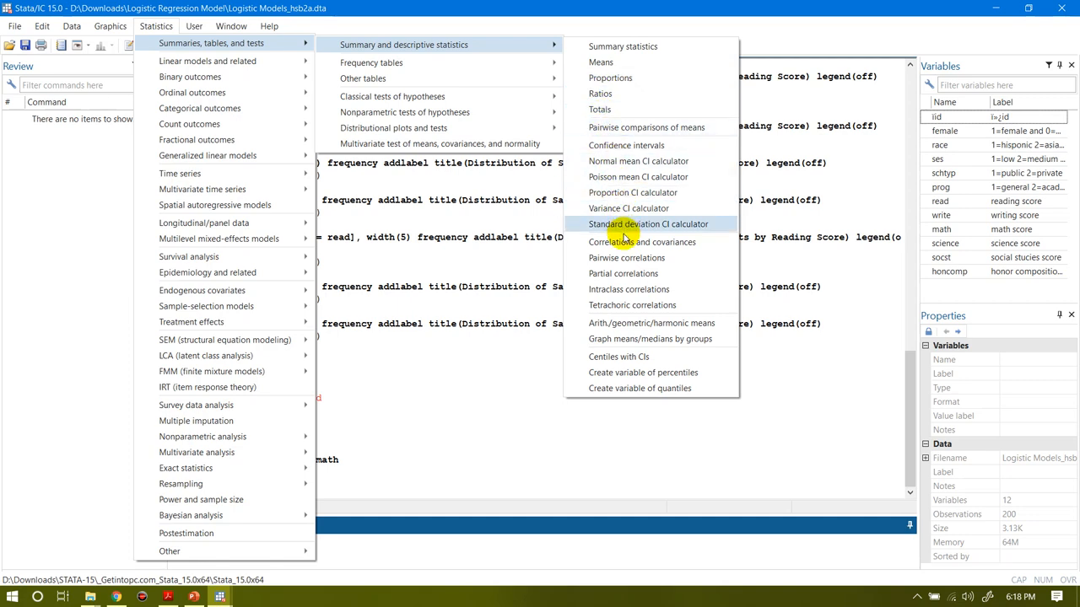
pyautogui.click(627, 258)
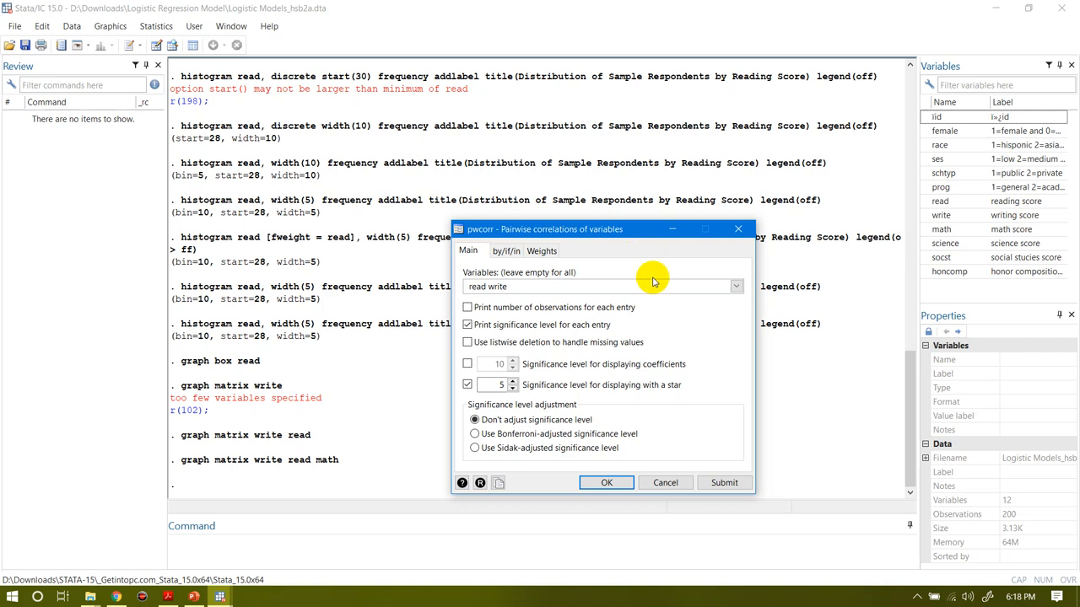
pyautogui.click(635, 287)
pyautogui.press('BackSpace')
pyautogui.press('BackSpace')
pyautogui.press('BackSpace')
pyautogui.press('BackSpace')
pyautogui.press('BackSpace')
pyautogui.press('BackSpace')
pyautogui.press('BackSpace')
pyautogui.press('BackSpace')
pyautogui.press('BackSpace')
pyautogui.press('BackSpace')
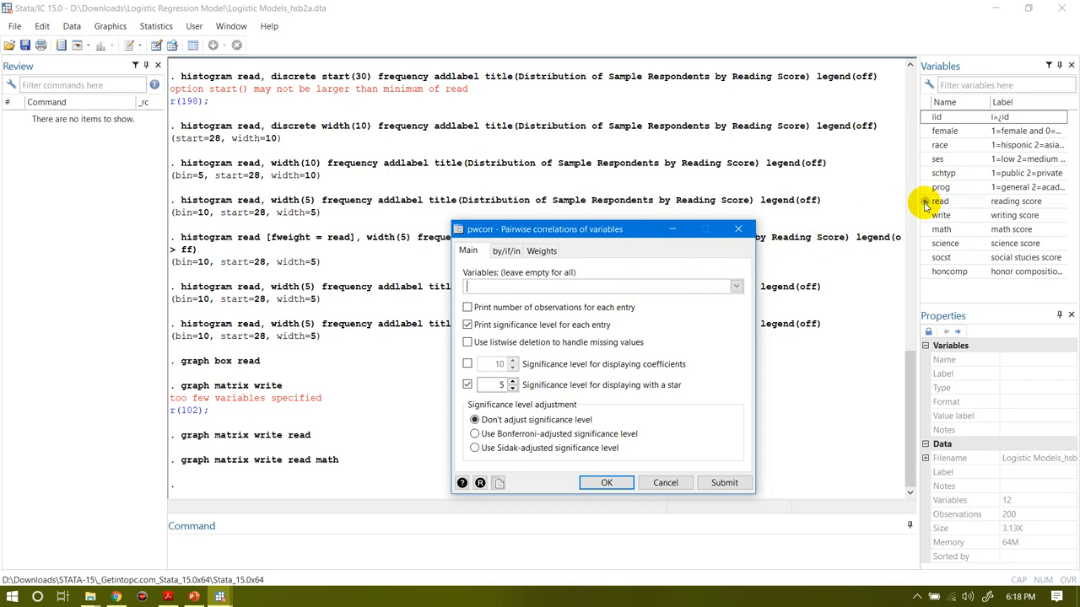
# - Run pairwise correlations for read, write, math, science and socst, and close the correlation setup
pyautogui.click(928, 204)
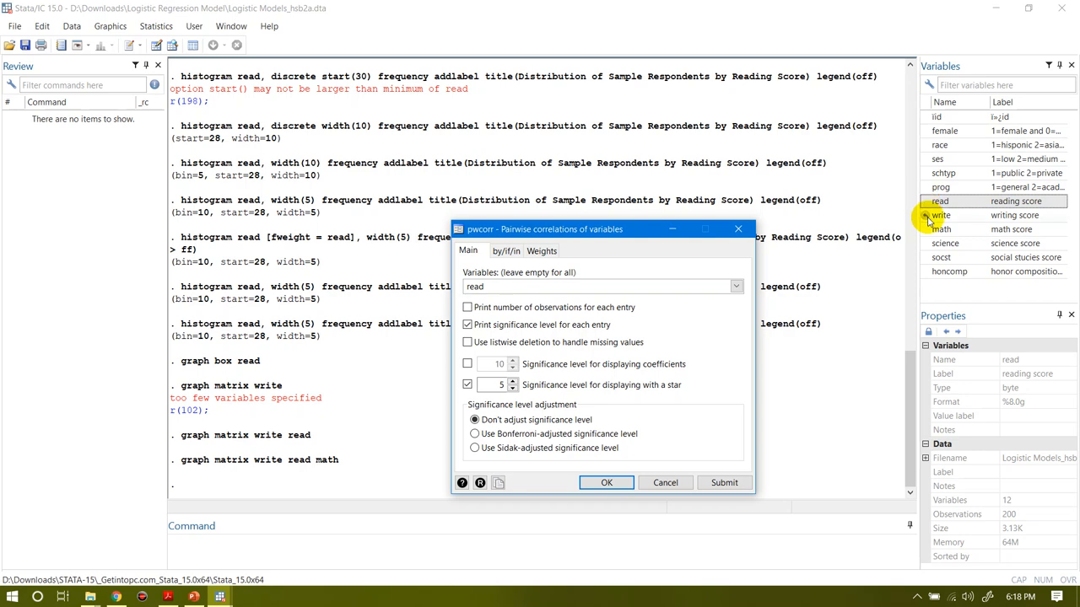
pyautogui.click(927, 217)
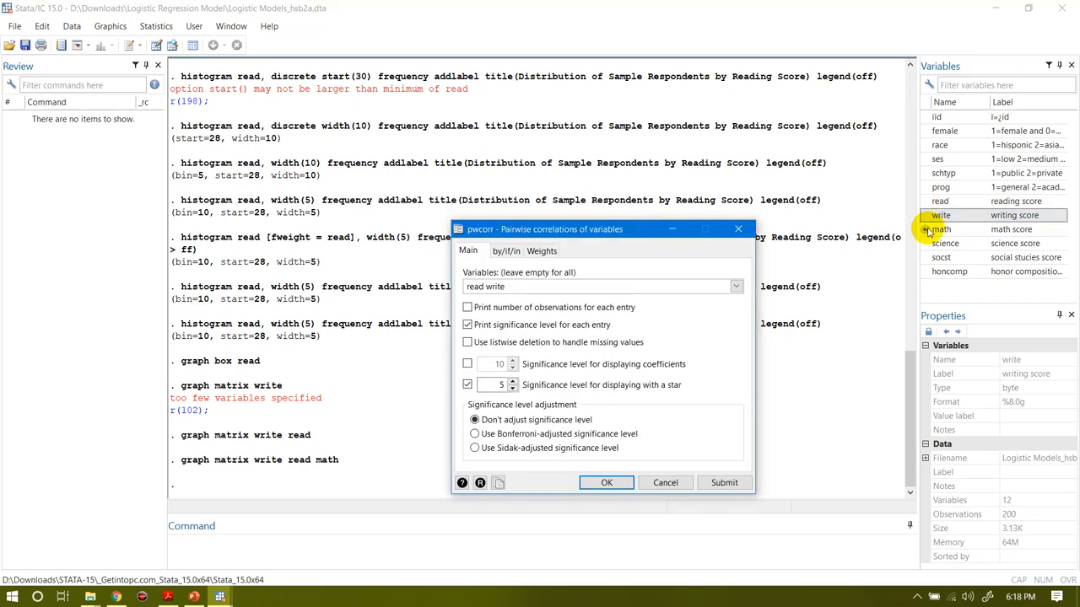
pyautogui.click(928, 230)
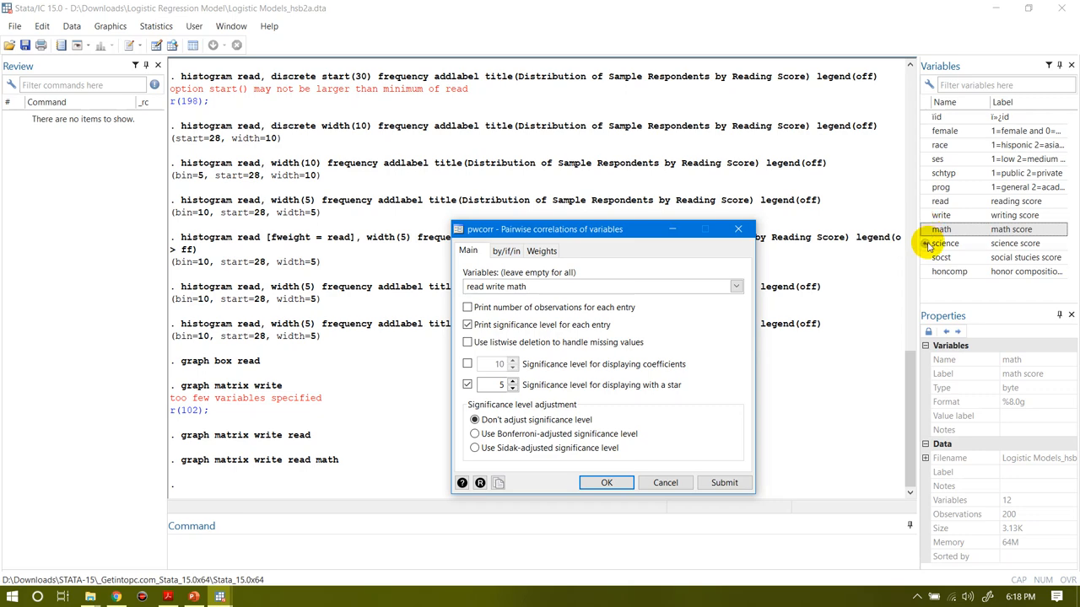
pyautogui.click(927, 244)
pyautogui.click(928, 258)
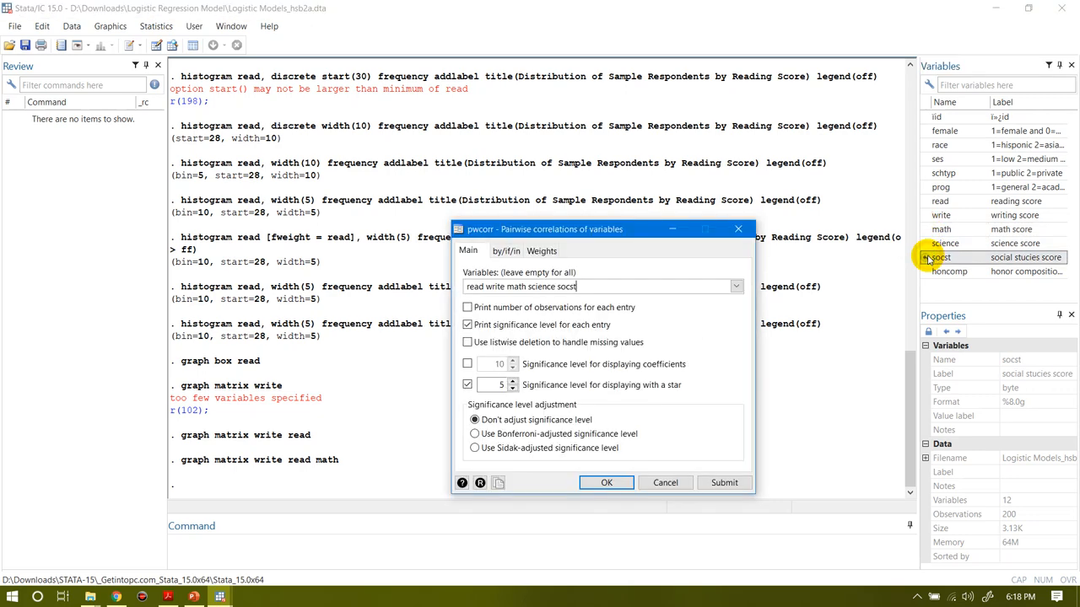
pyautogui.click(710, 484)
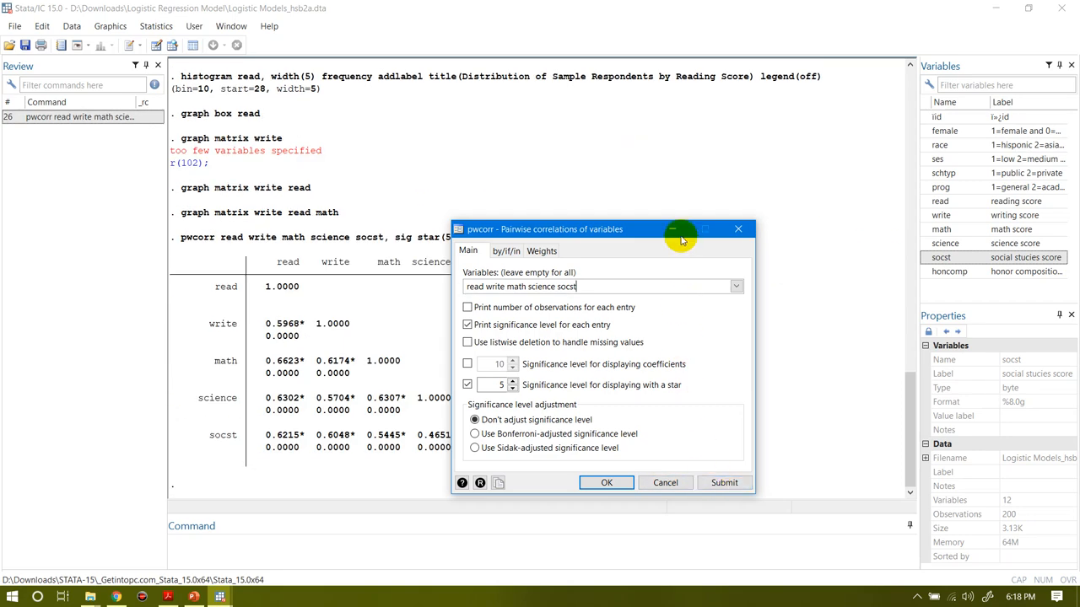
pyautogui.press('Escape')
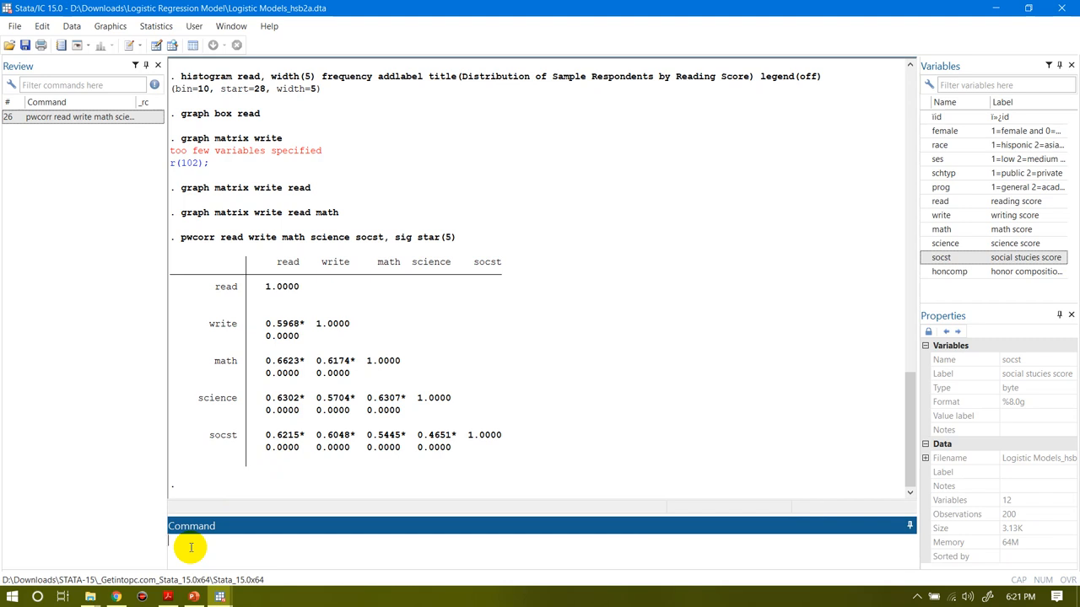
# - Plot a frequency histogram of read with the fixed bin width switched off
pyautogui.click(107, 30)
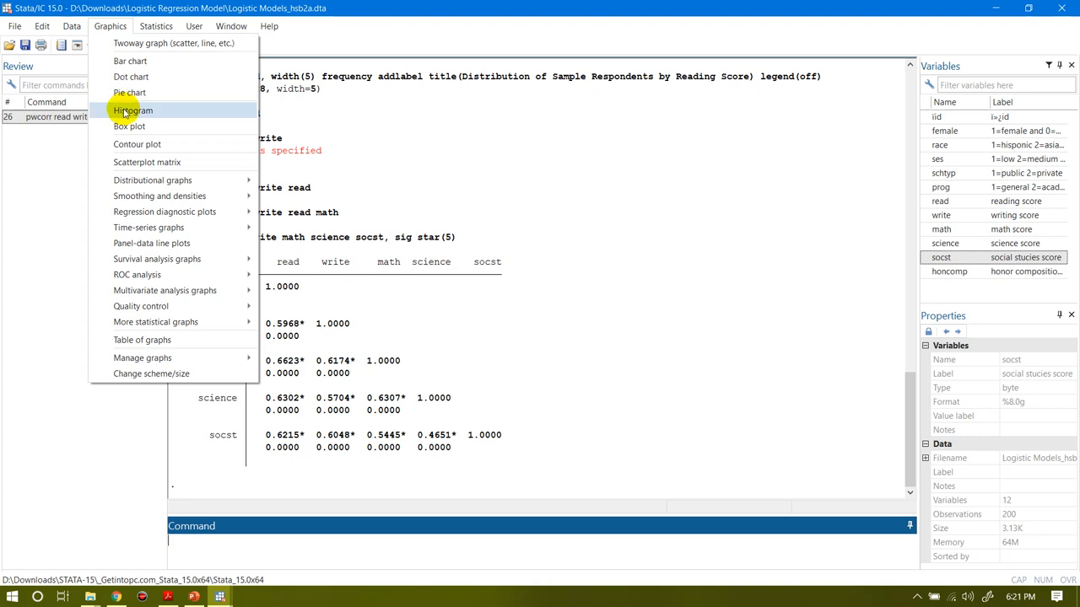
pyautogui.click(125, 112)
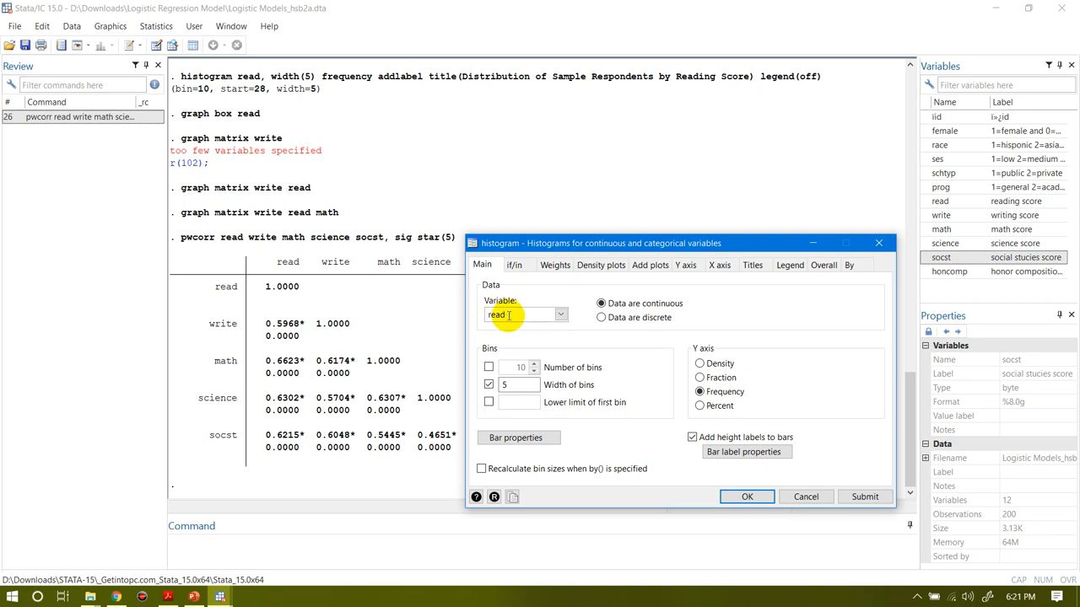
pyautogui.click(488, 385)
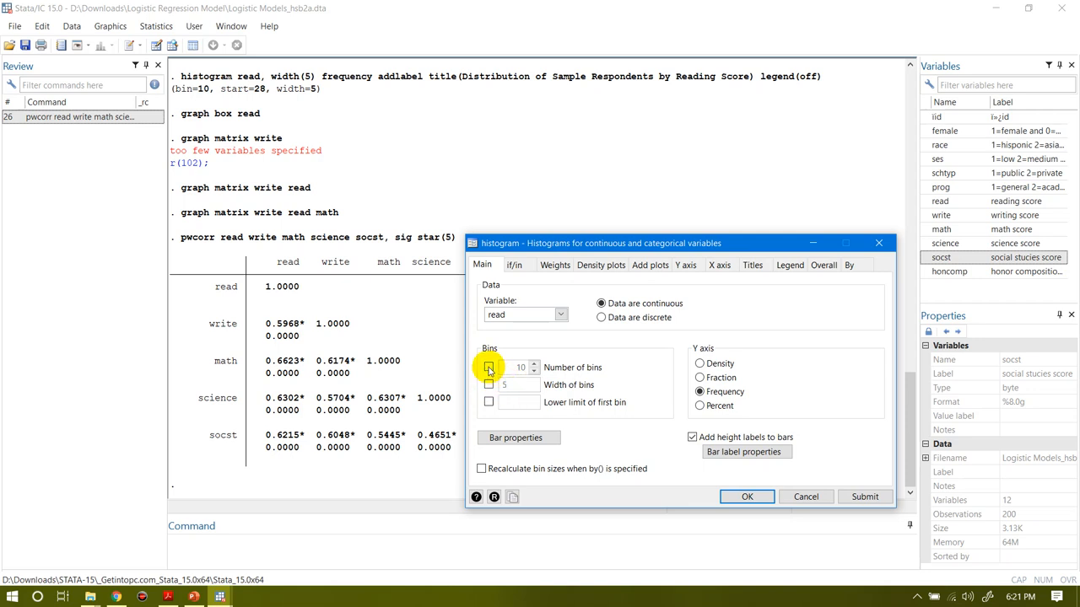
pyautogui.click(849, 497)
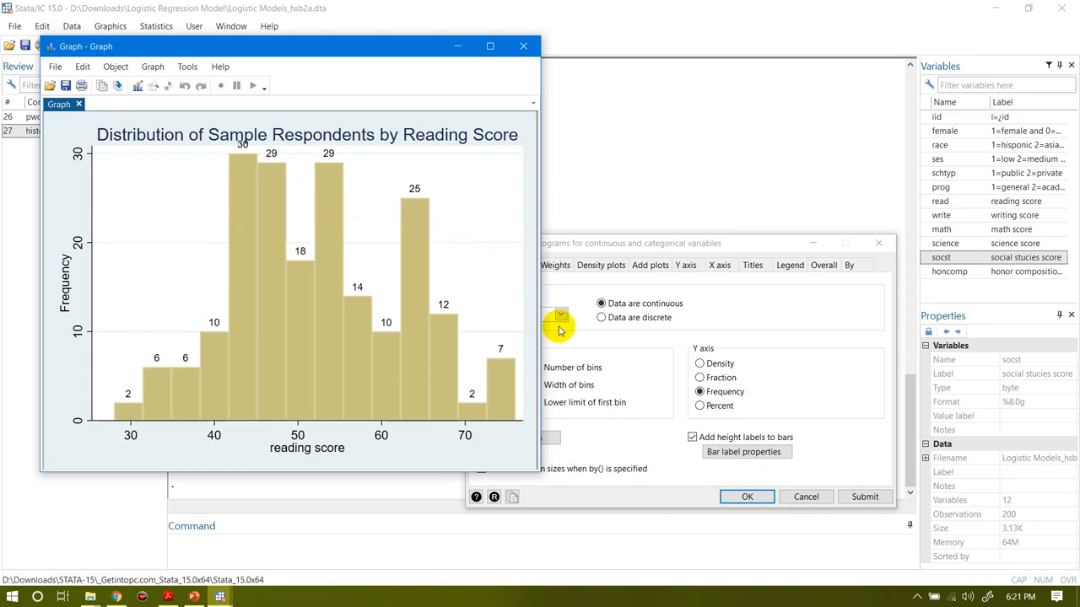
# - Redraw the reading score histogram with the Y axis as Percent, Fraction and Density in turn
pyautogui.click(698, 405)
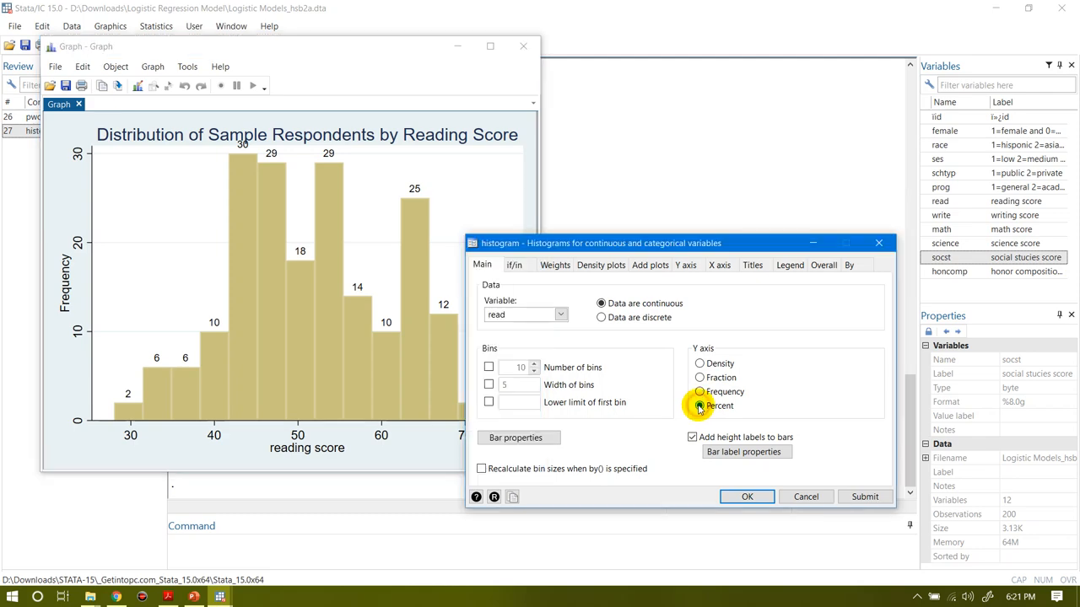
pyautogui.click(855, 496)
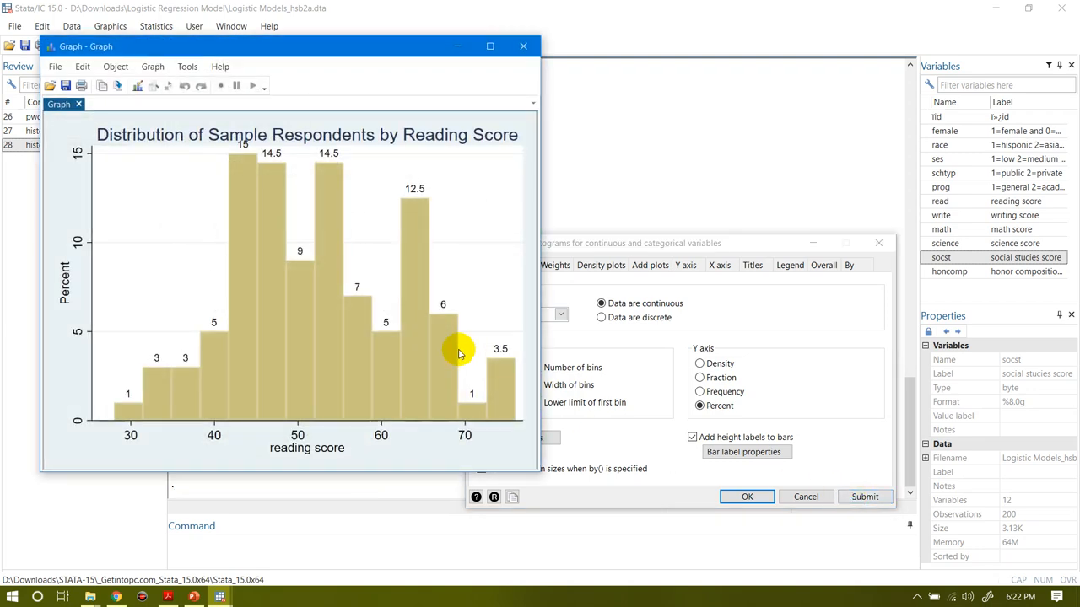
pyautogui.click(700, 377)
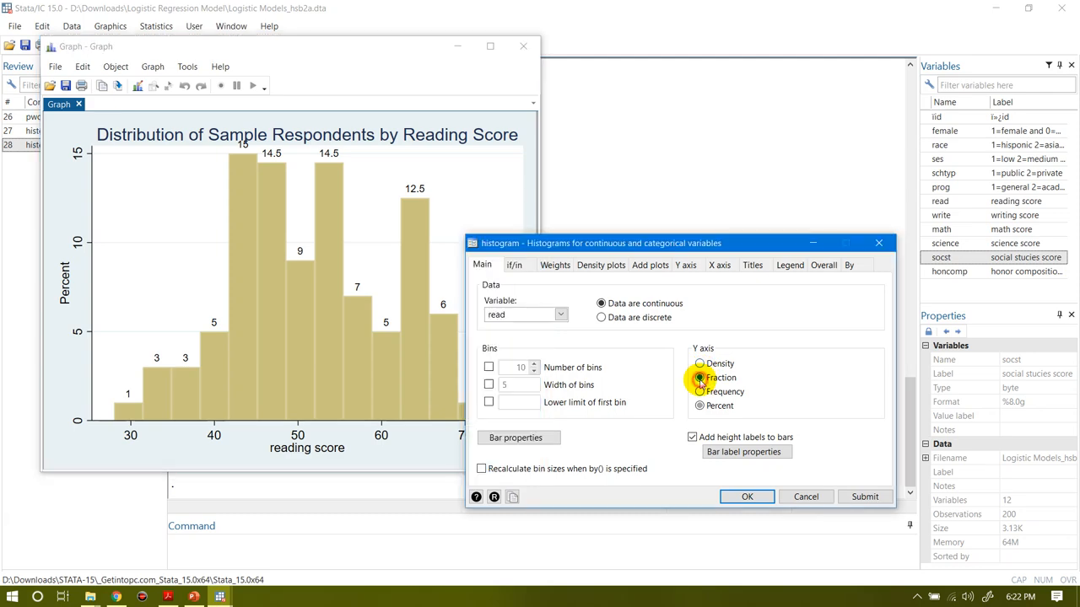
pyautogui.click(860, 497)
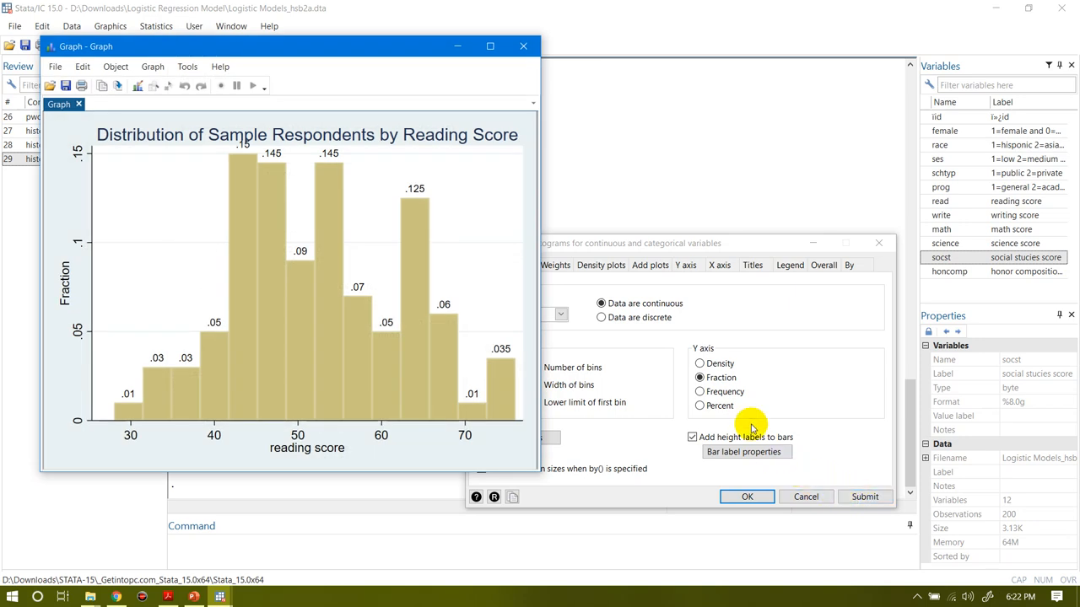
pyautogui.click(701, 365)
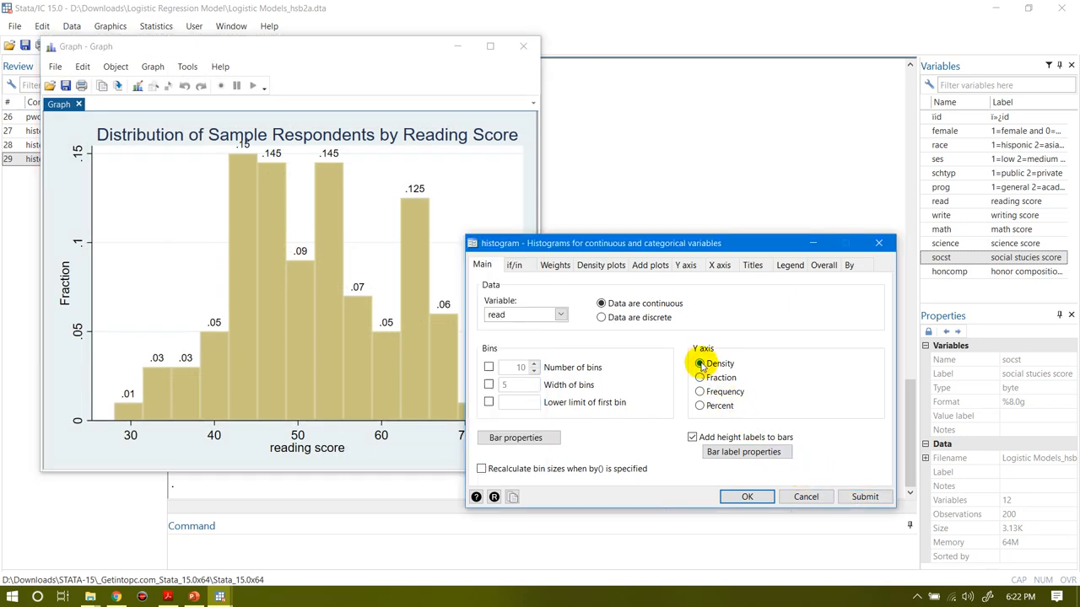
pyautogui.click(853, 496)
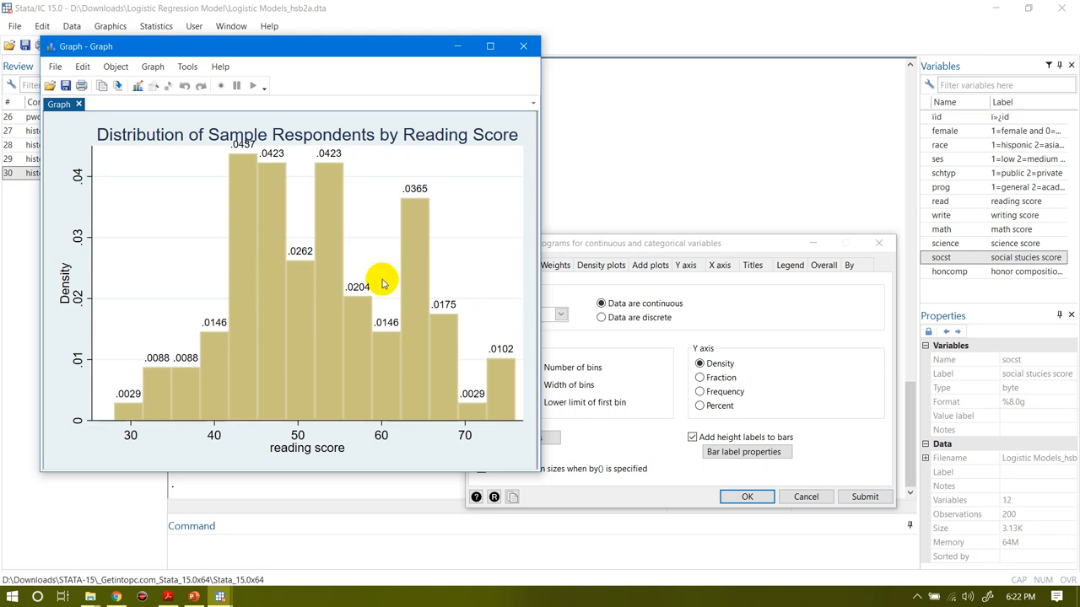
# - Redraw the reading score histogram with a Frequency Y axis and again with a Percent Y axis
pyautogui.click(702, 393)
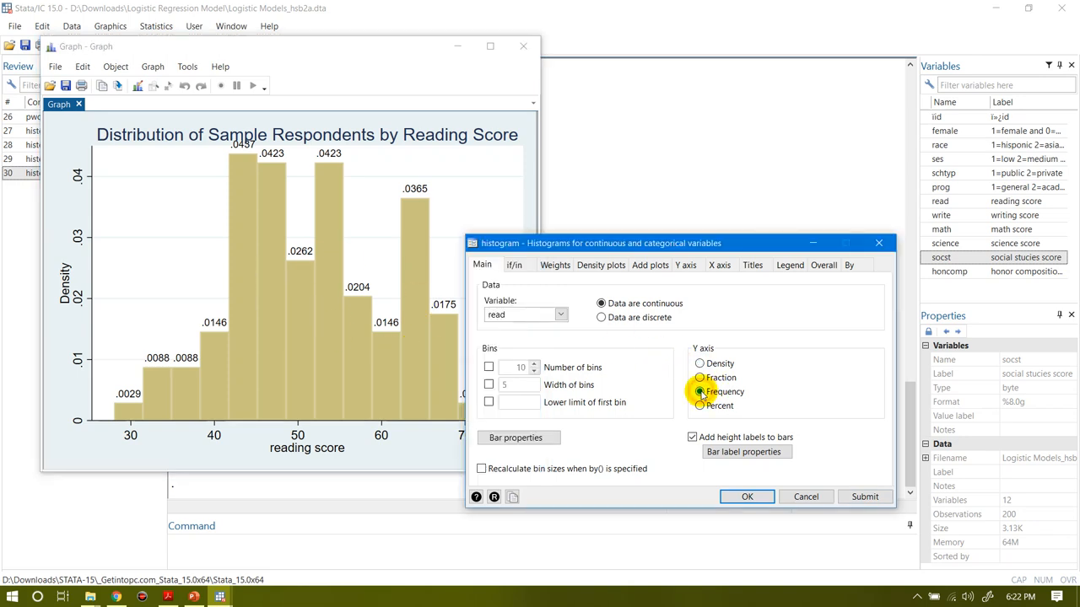
pyautogui.click(862, 497)
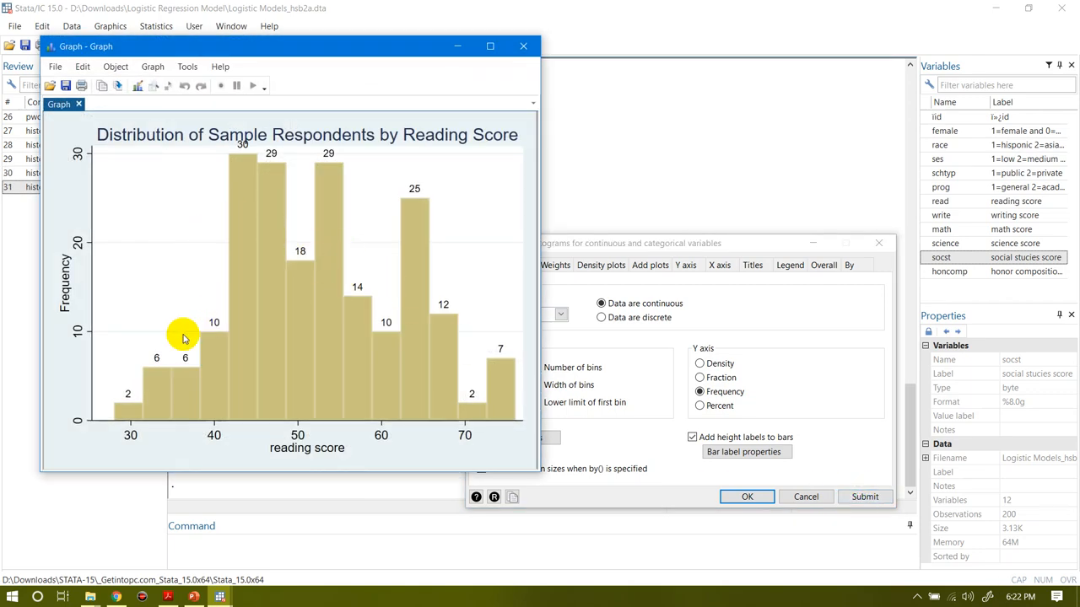
pyautogui.click(699, 407)
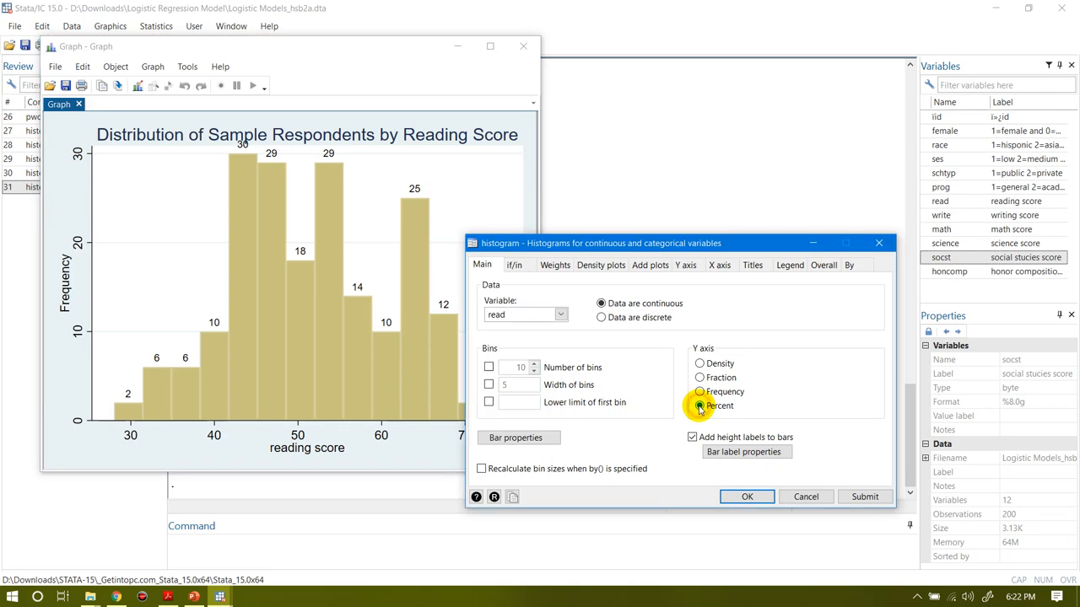
pyautogui.click(864, 498)
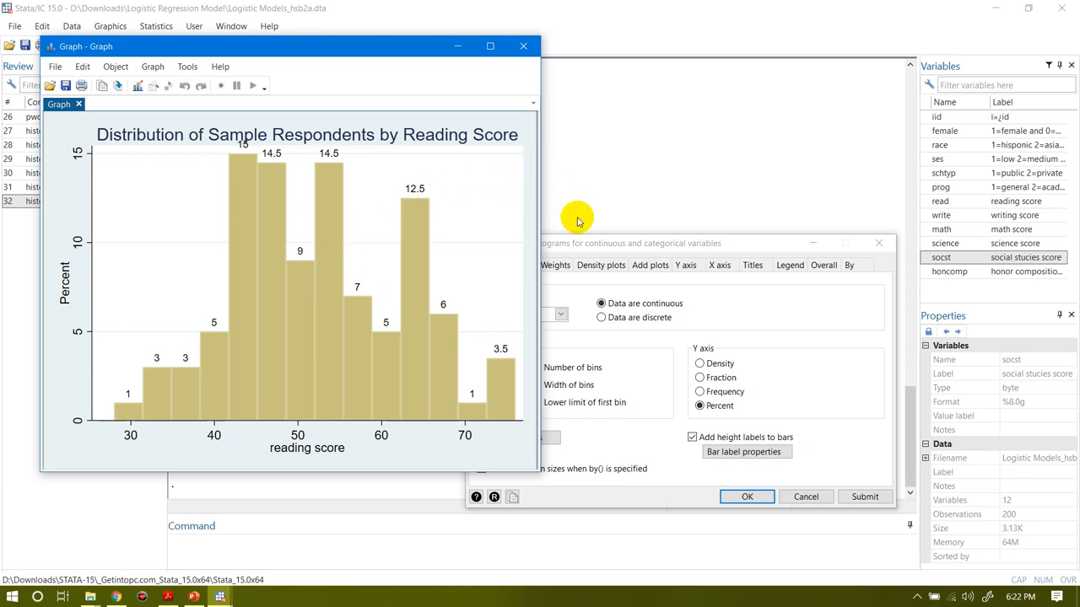
# - Set the histogram's number of bins to 15 and redraw it
pyautogui.click(604, 247)
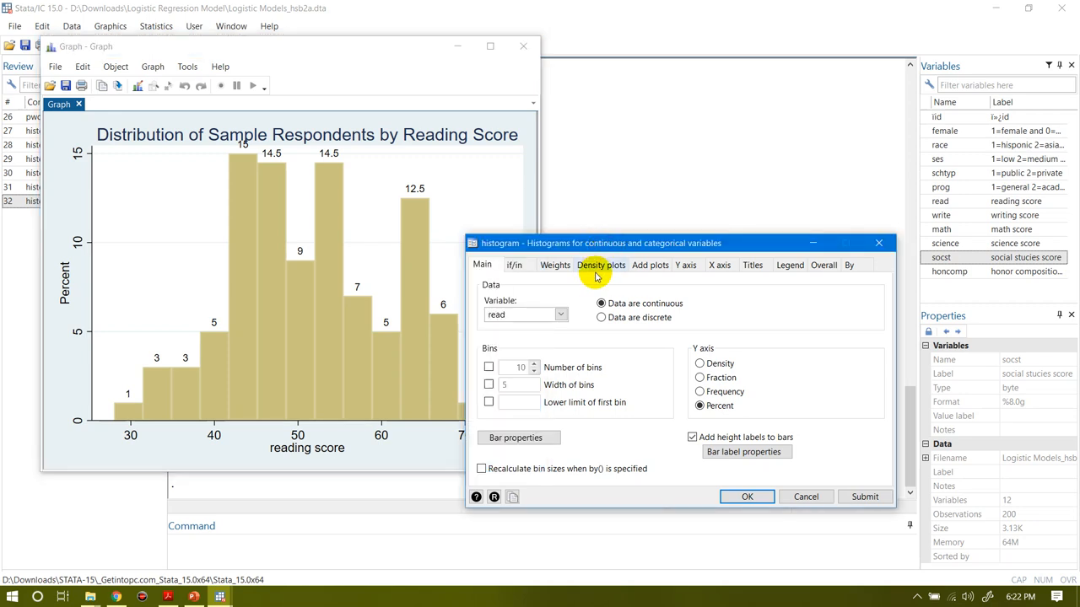
pyautogui.click(488, 368)
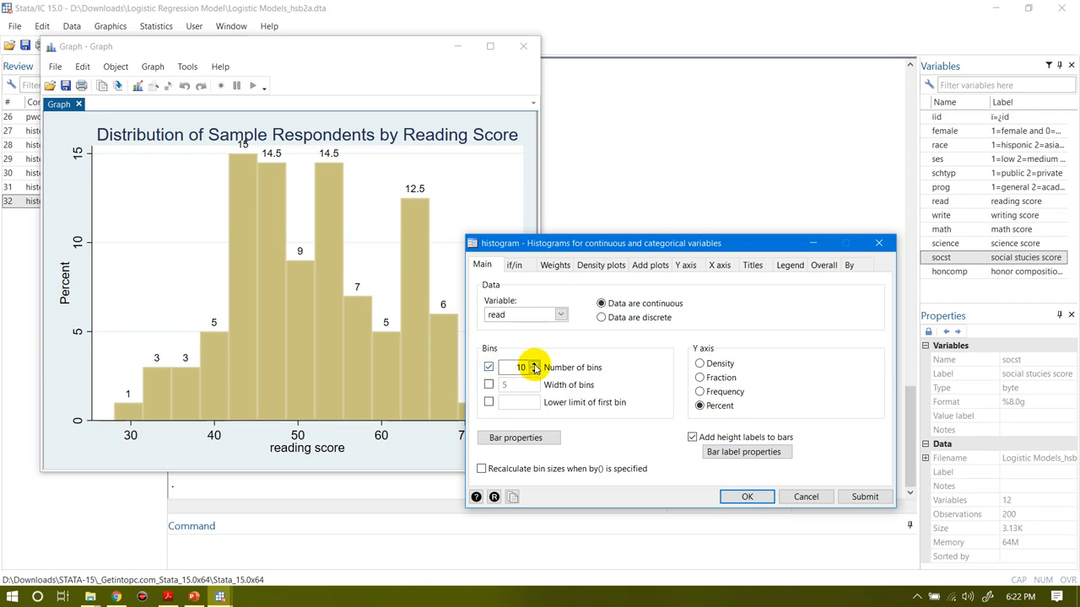
pyautogui.click(523, 367)
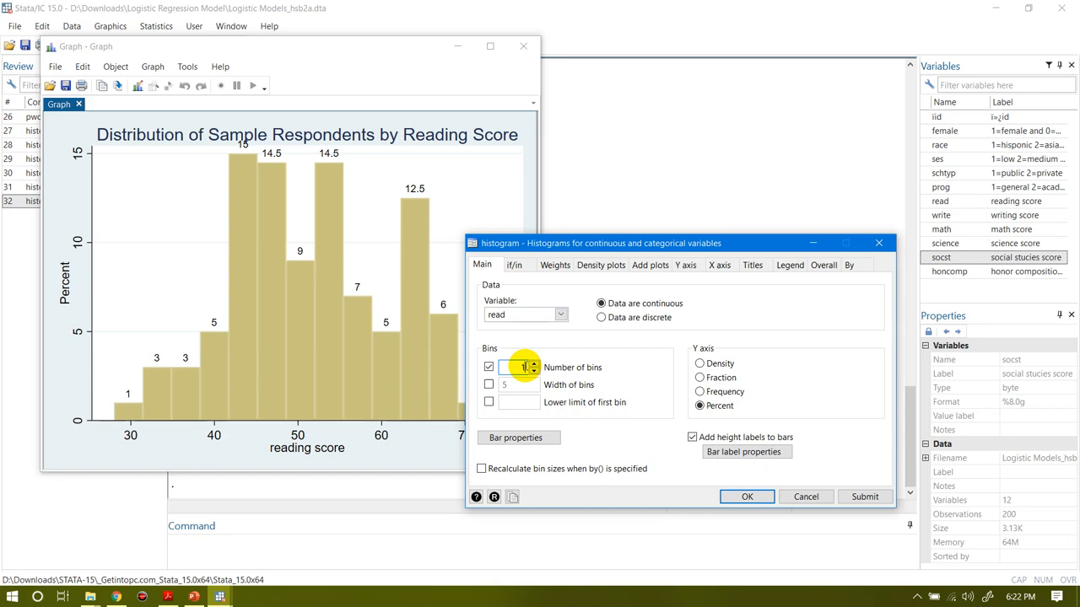
pyautogui.write('5')
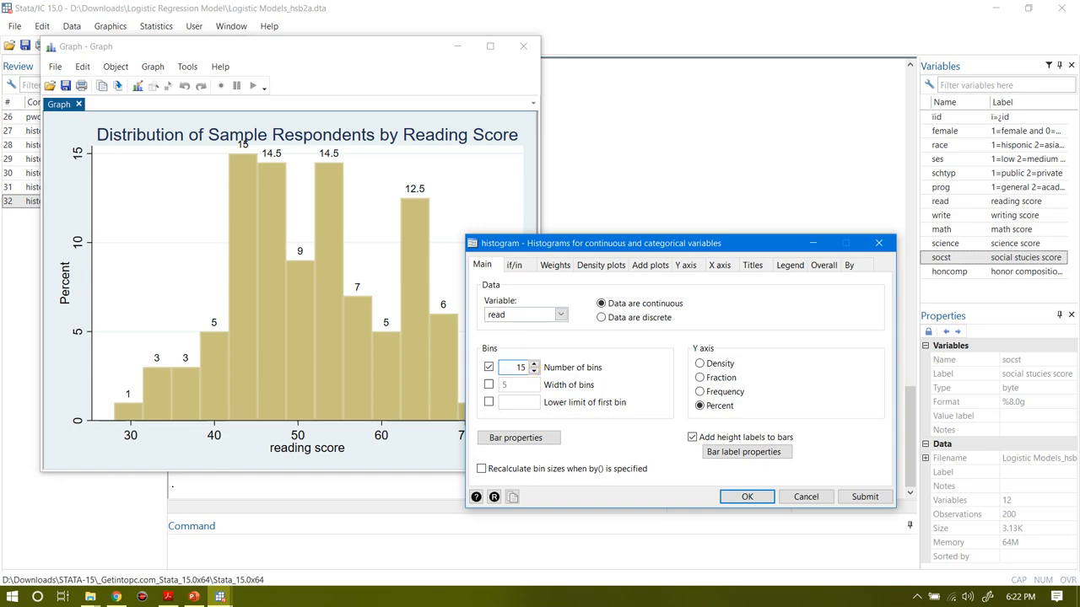
pyautogui.click(865, 496)
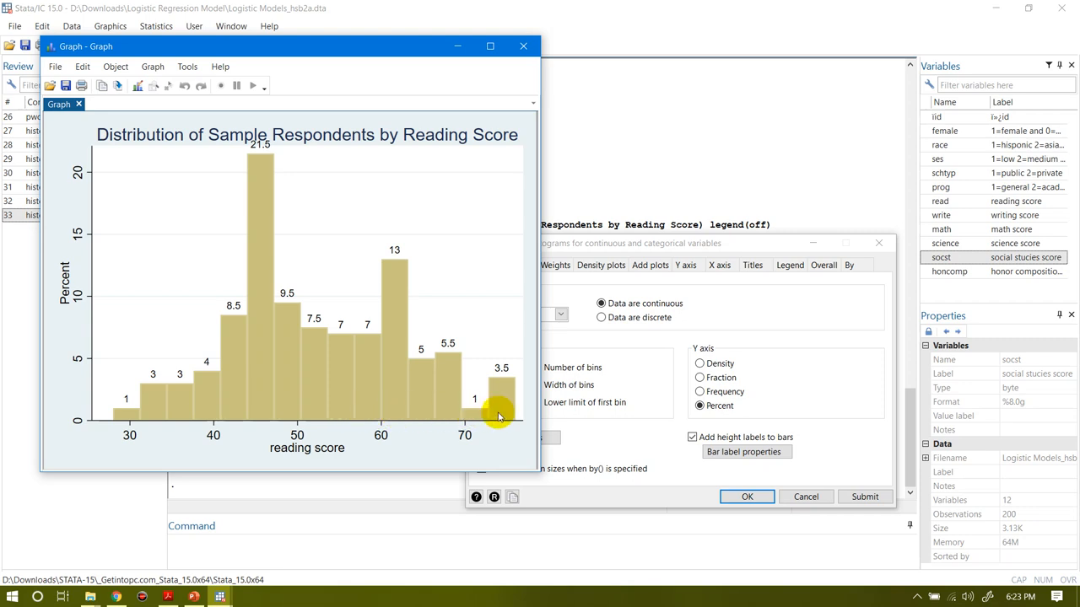
# - Set the reading score histogram's number of bins to 8 and redraw it
pyautogui.click(648, 356)
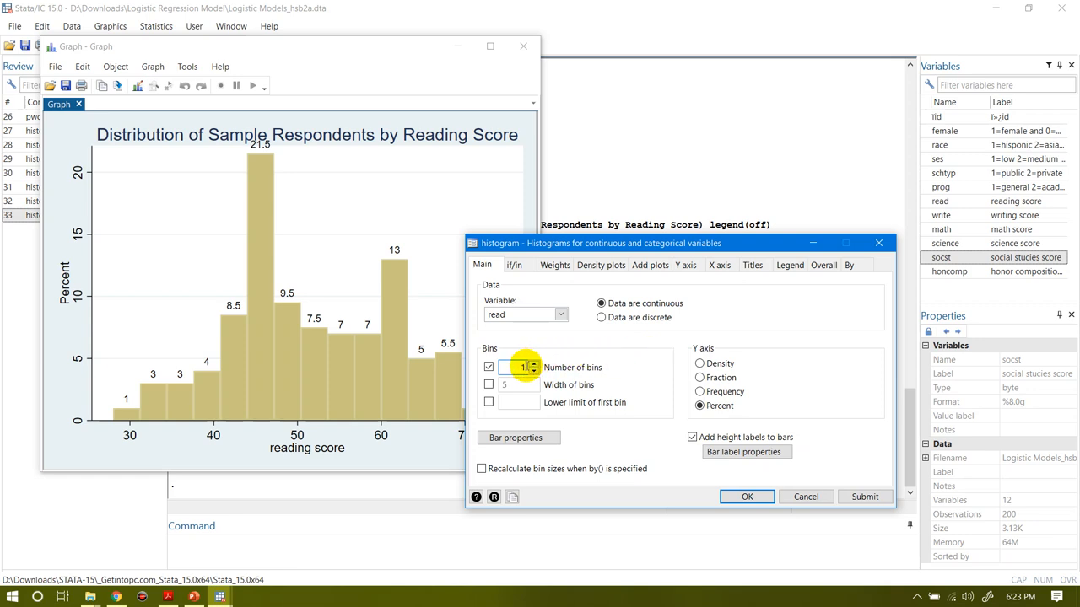
pyautogui.write('8')
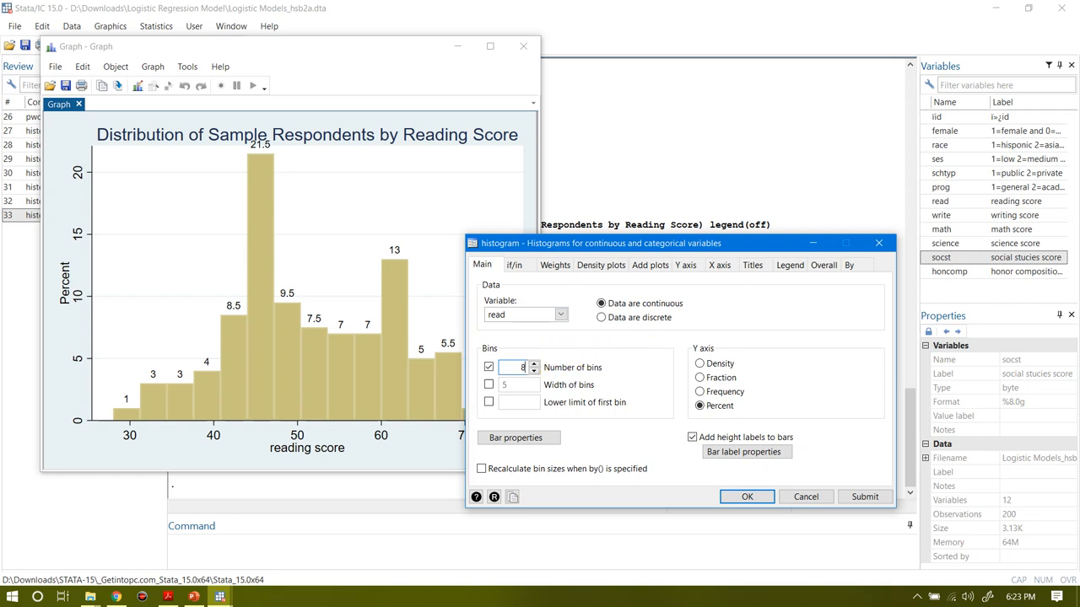
pyautogui.click(863, 497)
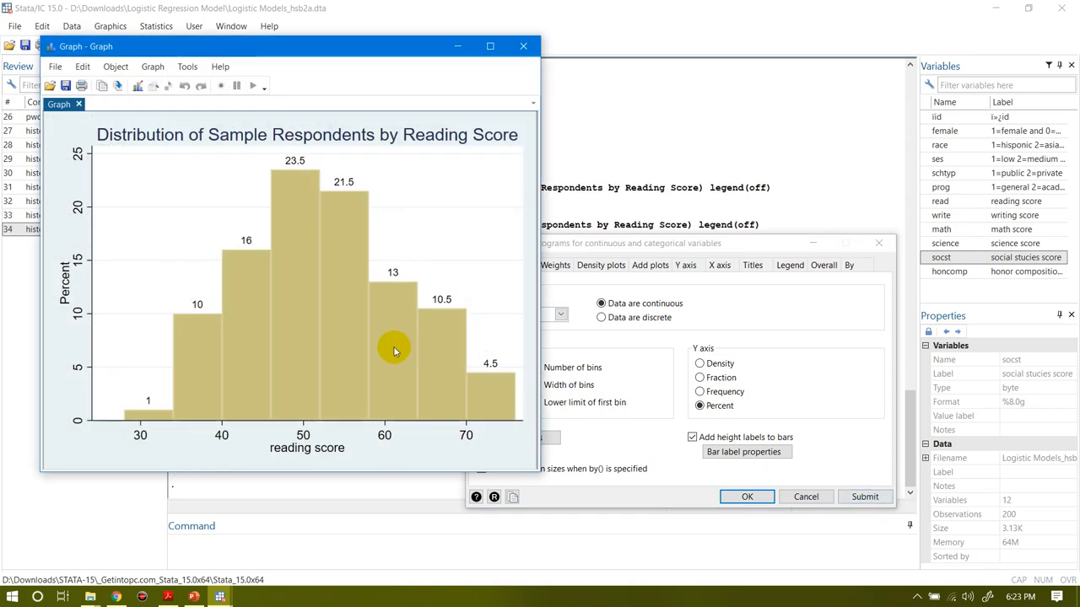
# - Give the reading score histogram the Y axis title "Frequency" and redraw it
pyautogui.click(567, 336)
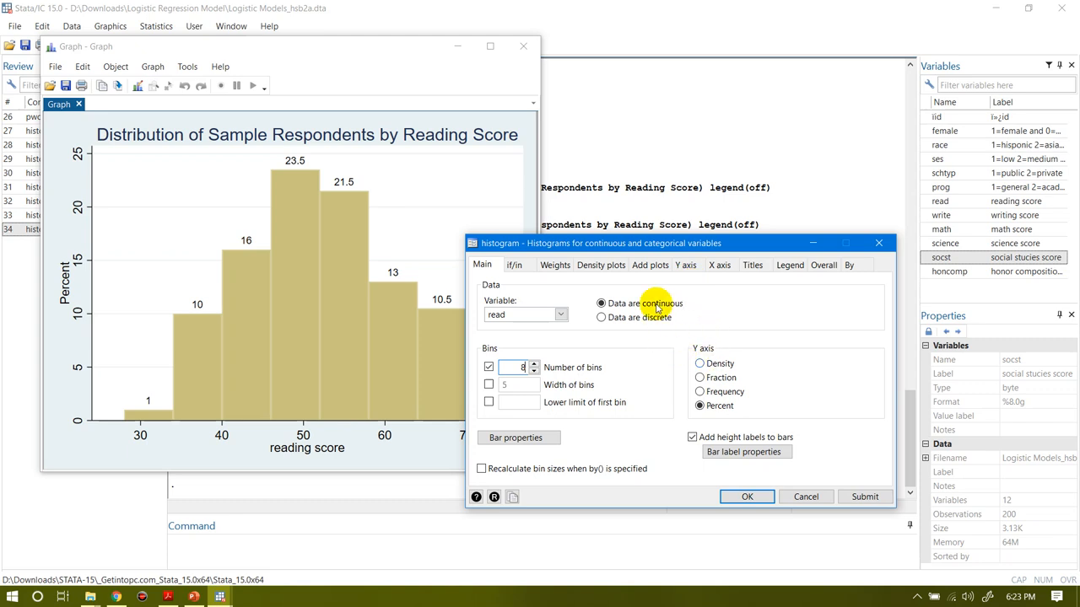
pyautogui.click(686, 267)
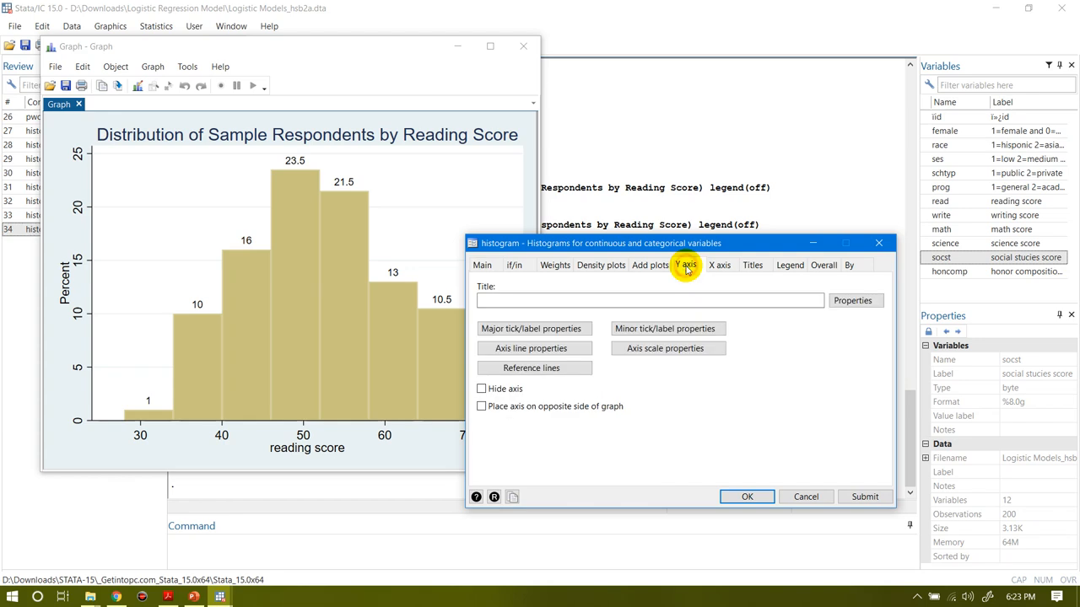
pyautogui.click(617, 301)
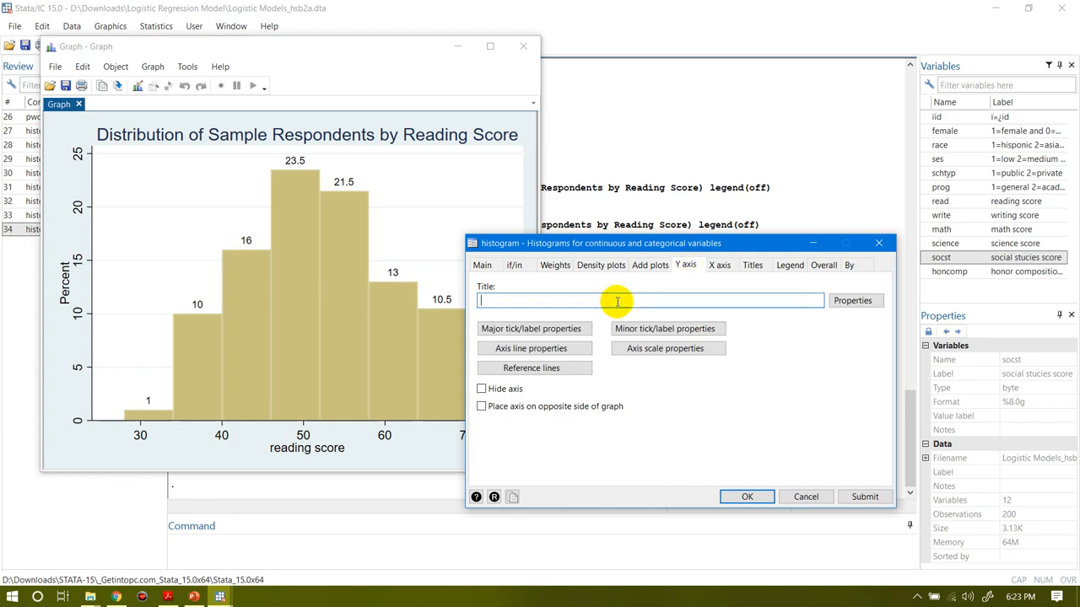
pyautogui.write('Frequ')
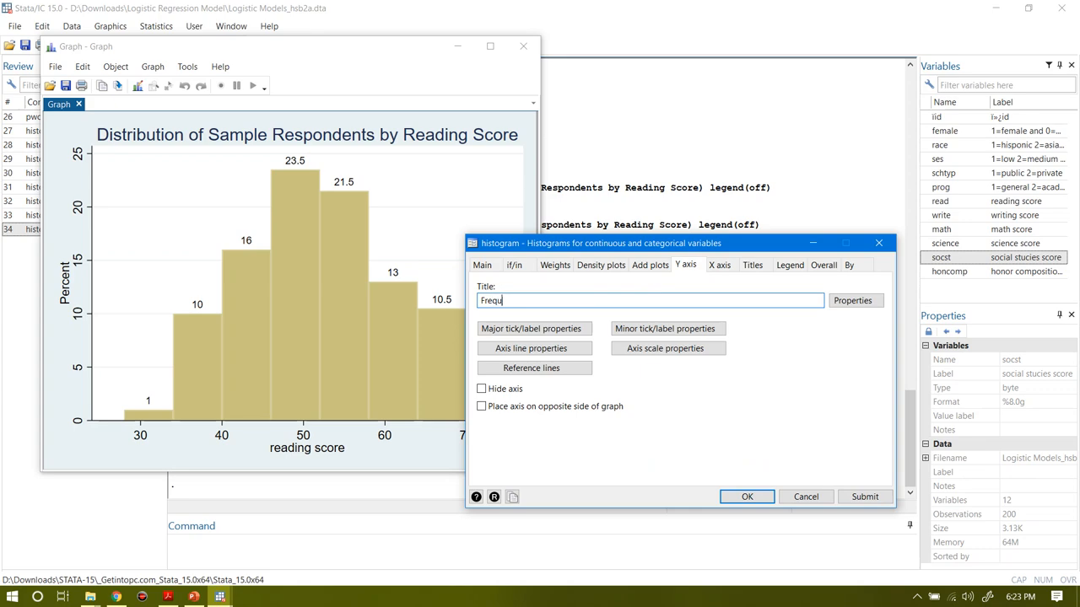
pyautogui.write('ency')
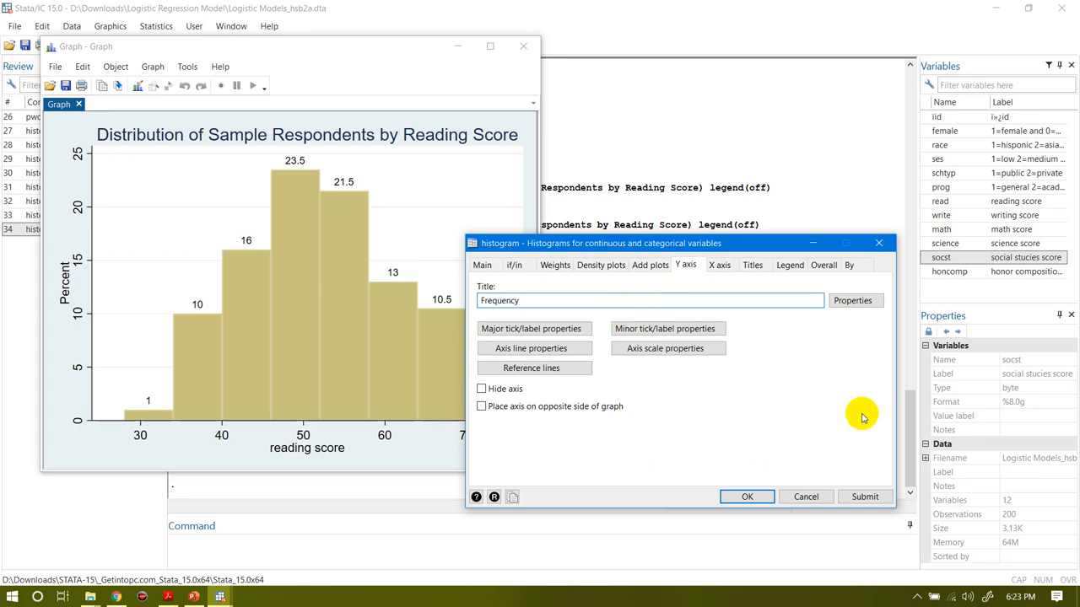
pyautogui.click(864, 496)
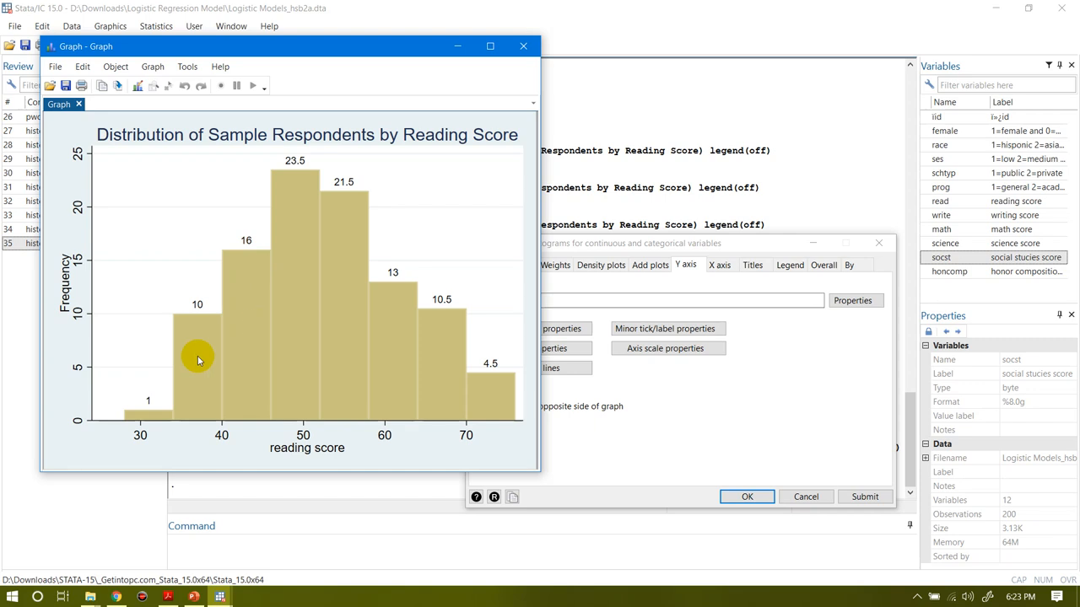
# - Switch the 8-bin reading score histogram's Y axis scale to Frequency and redraw it
pyautogui.click(660, 285)
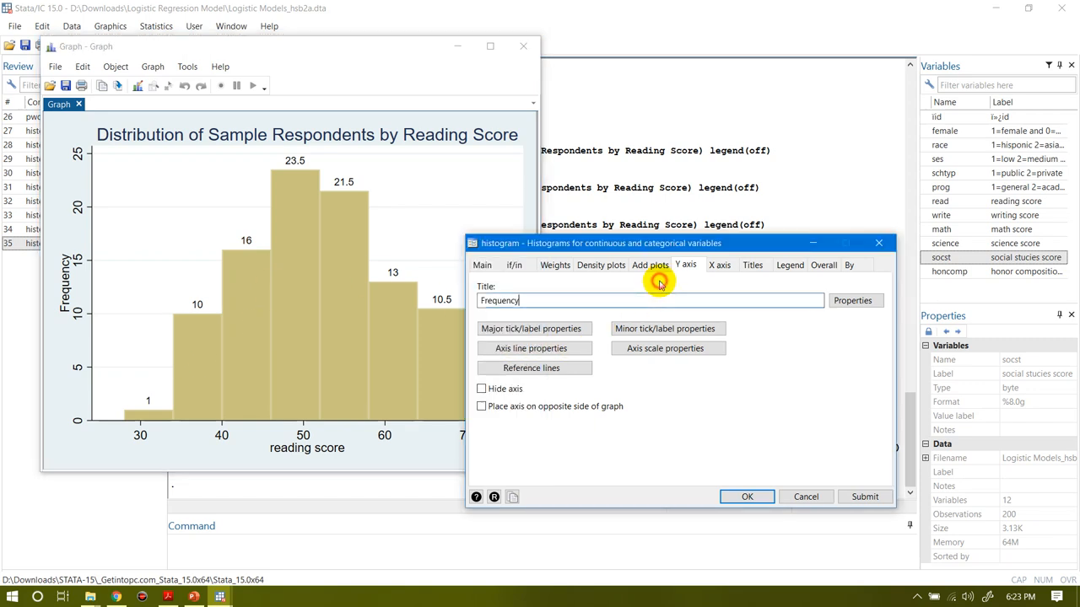
pyautogui.click(488, 266)
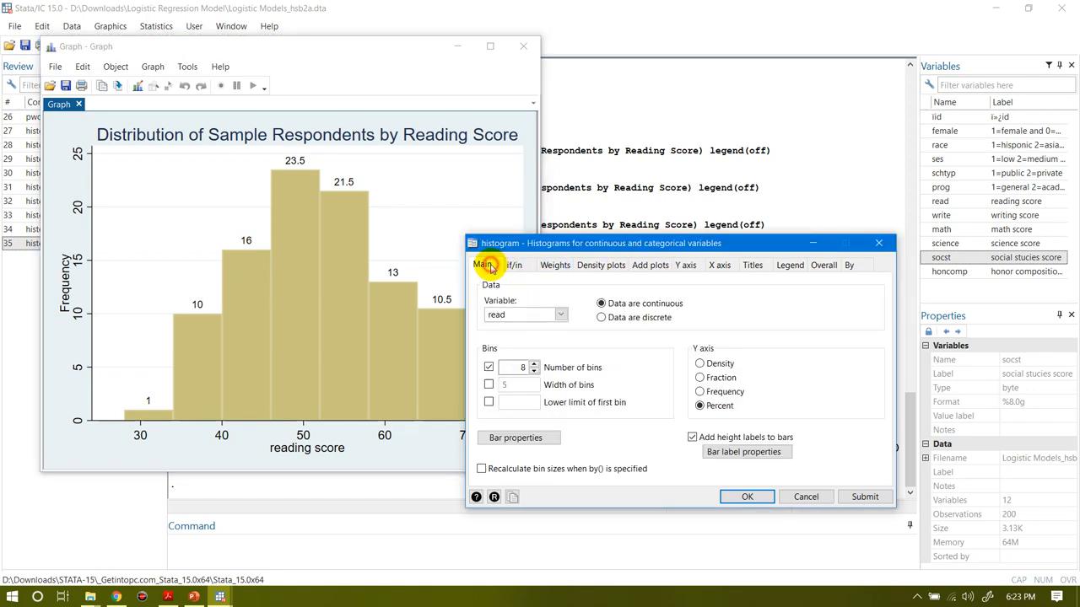
pyautogui.click(702, 391)
pyautogui.click(858, 497)
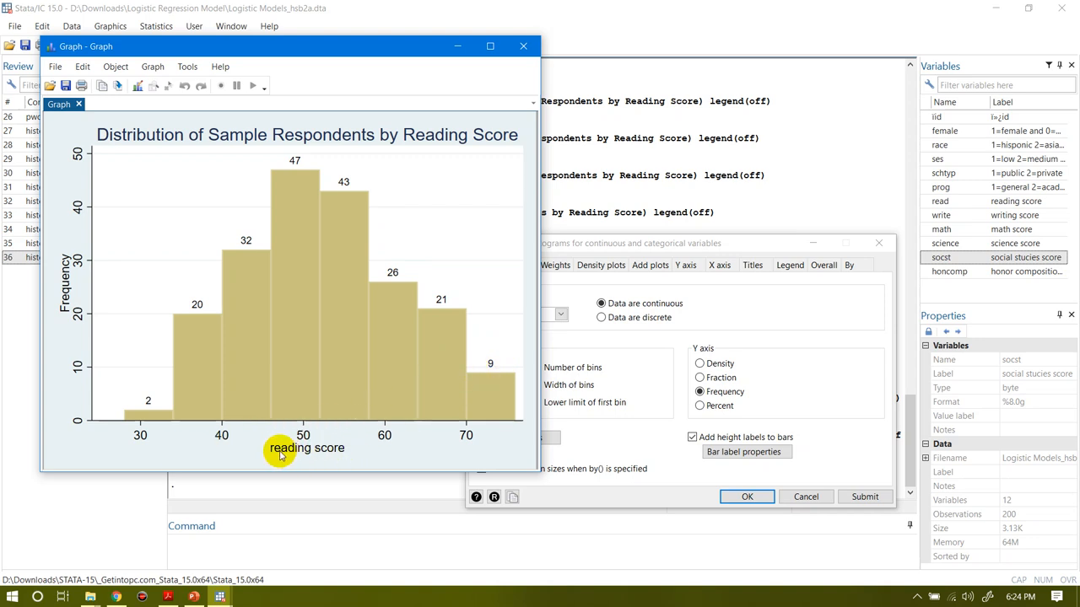
# - Plot a frequency histogram of the variable write with 10 bins
pyautogui.click(751, 311)
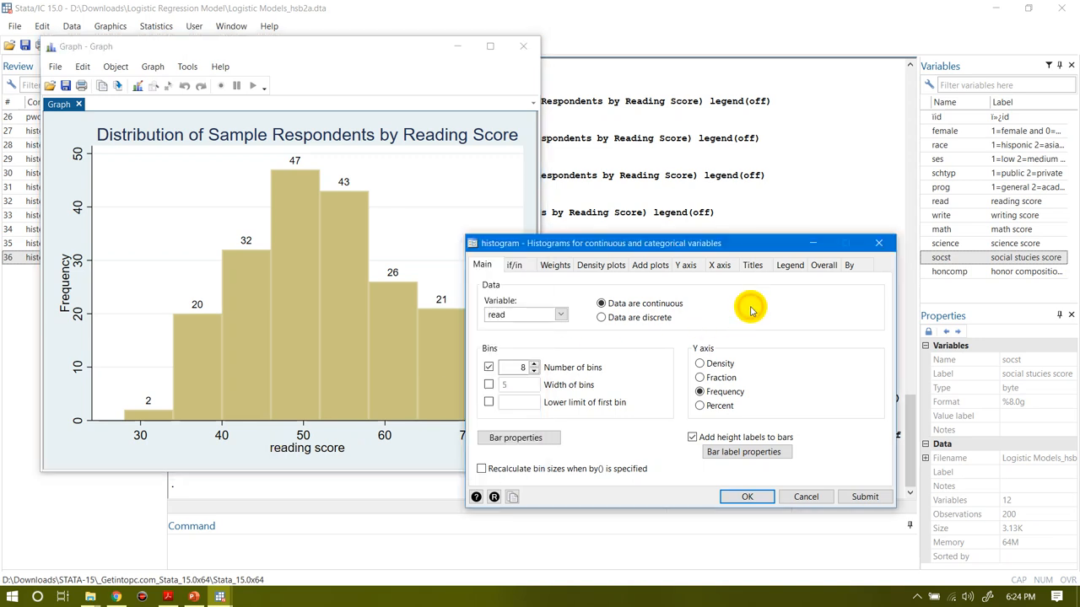
pyautogui.click(560, 315)
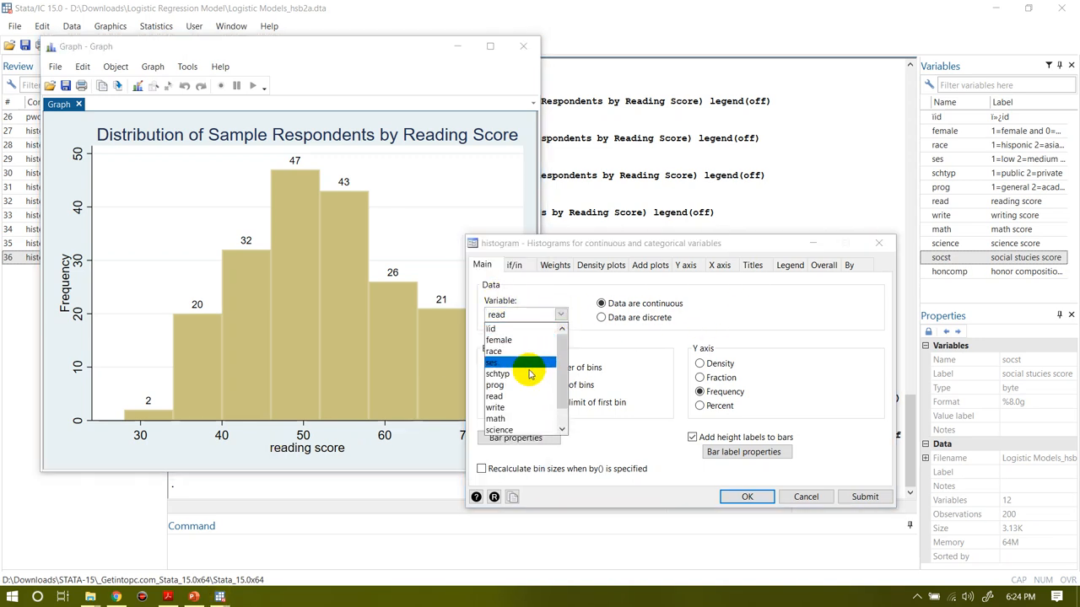
pyautogui.click(519, 408)
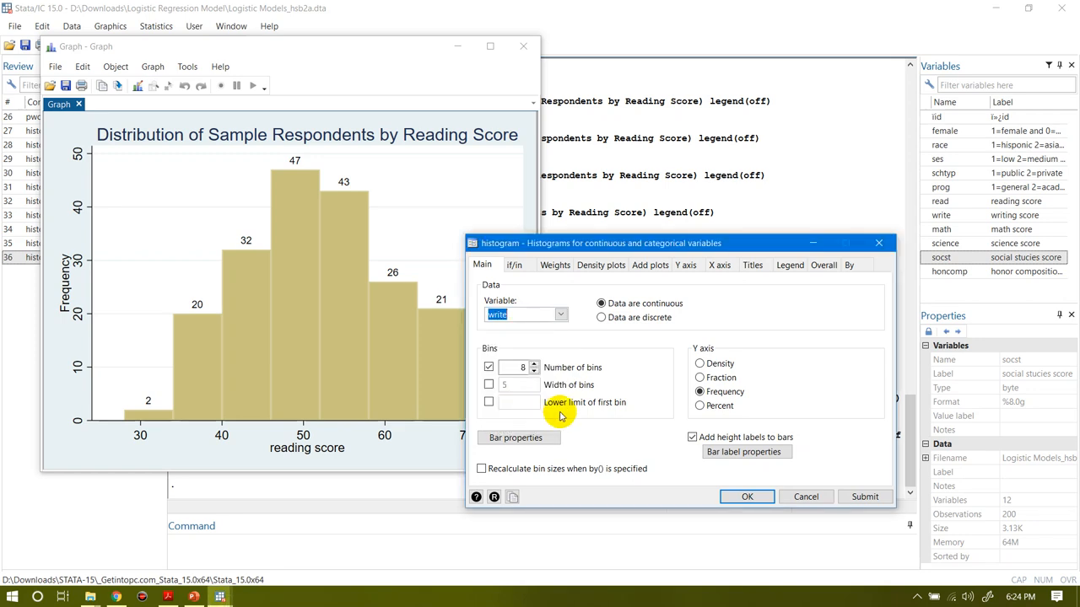
pyautogui.click(524, 366)
pyautogui.write('10')
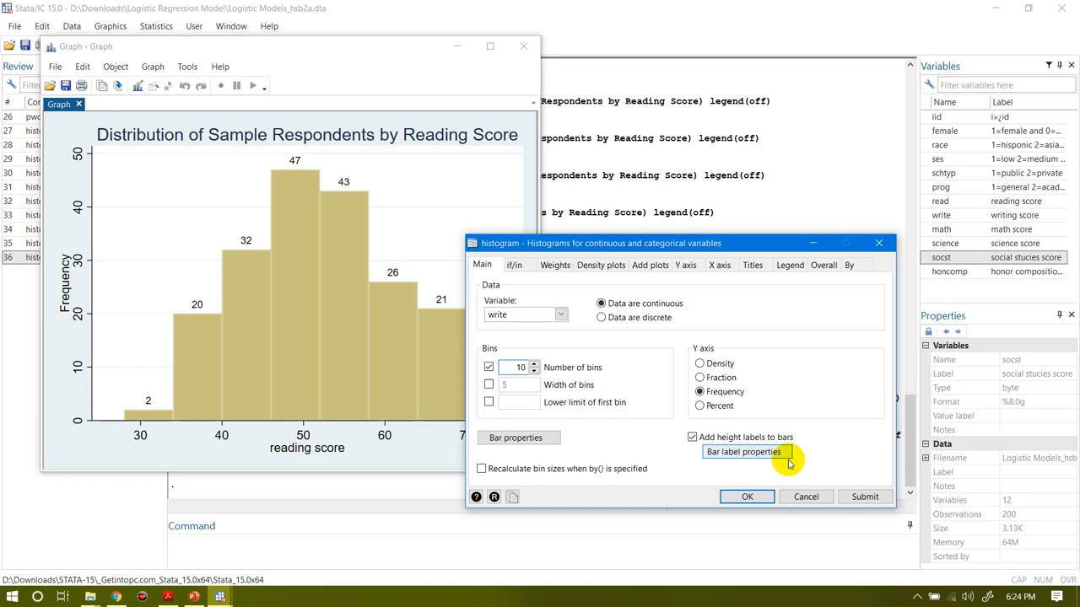
pyautogui.click(854, 497)
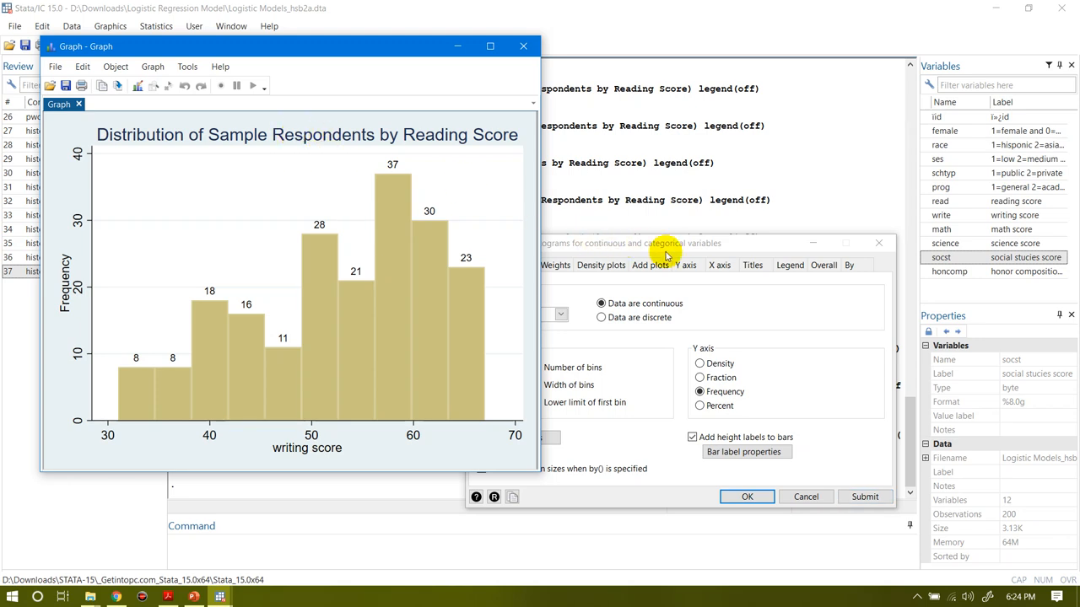
# - Change the graph title to "Distribution of Sample Respondents by Writing Score" and redraw the histogram
pyautogui.click(753, 267)
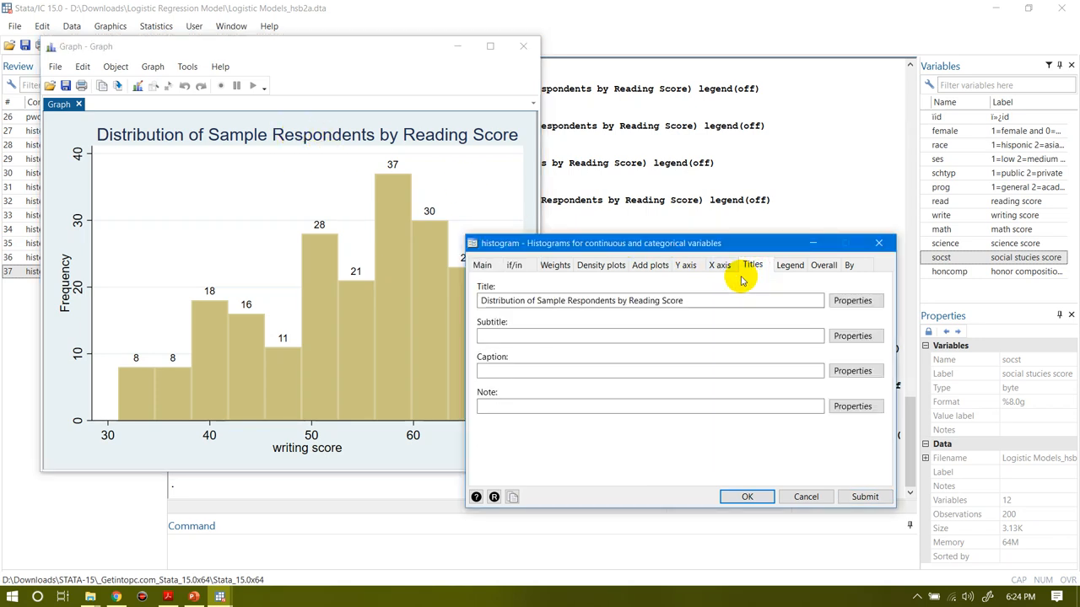
pyautogui.click(660, 301)
pyautogui.press('BackSpace')
pyautogui.press('BackSpace')
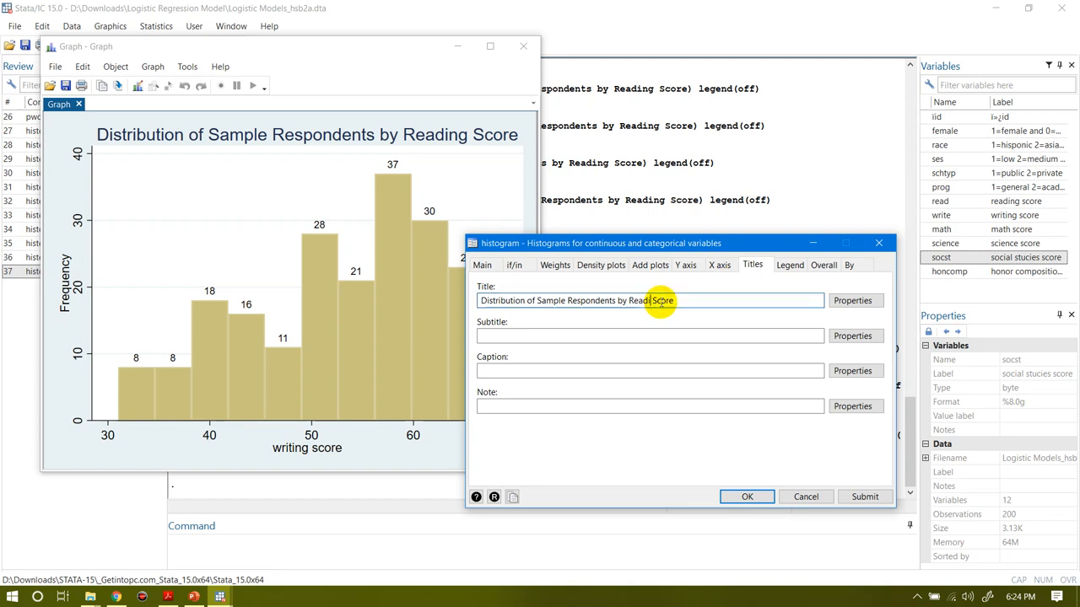
pyautogui.write('Writing')
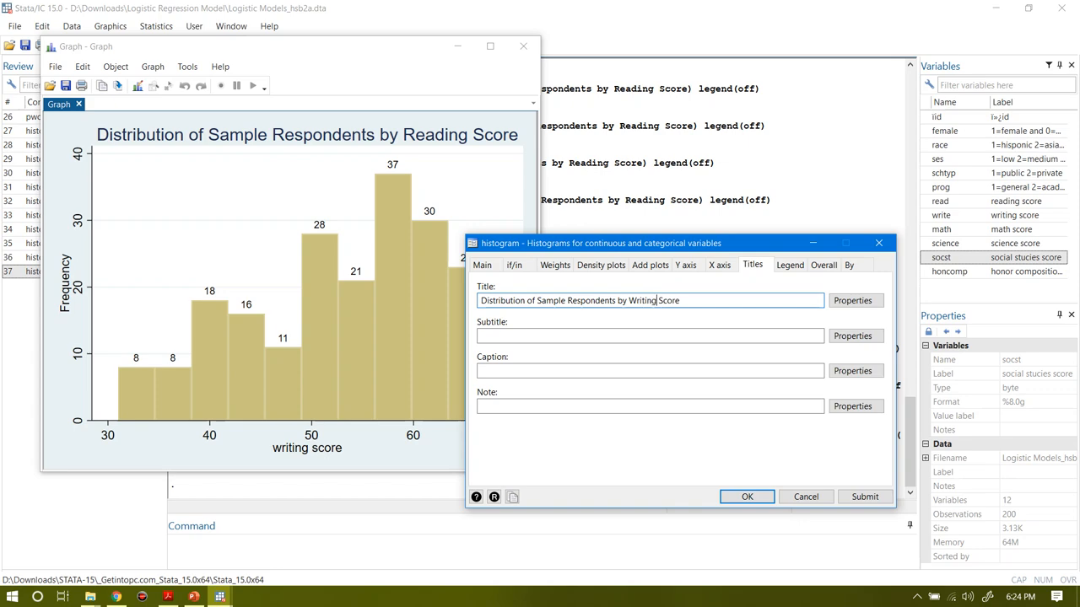
pyautogui.click(862, 498)
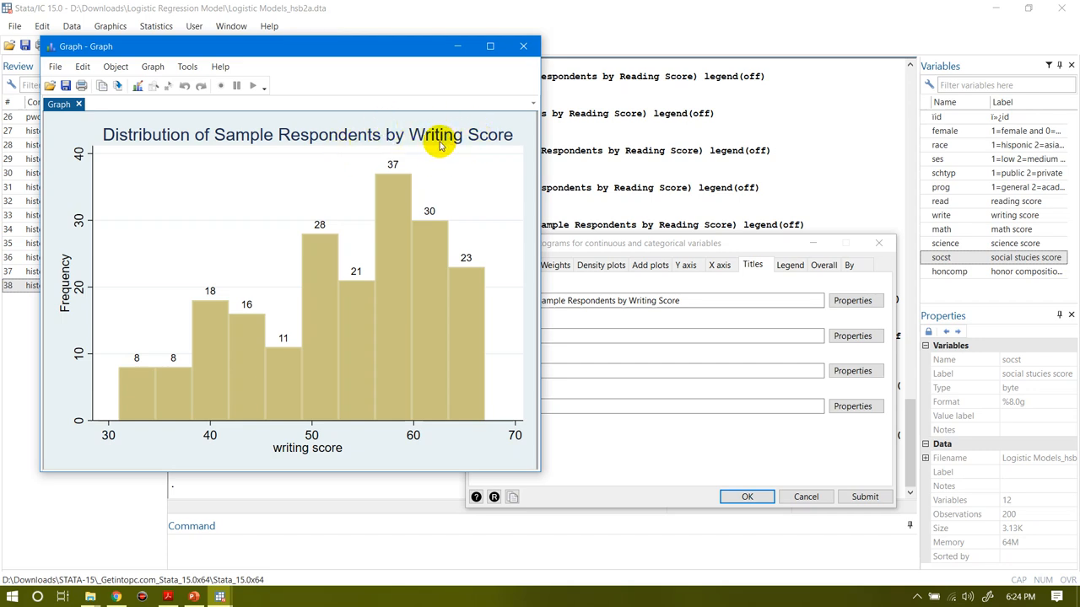
# - Bring up the pairwise correlations dialog that is still open and close it
pyautogui.click(829, 176)
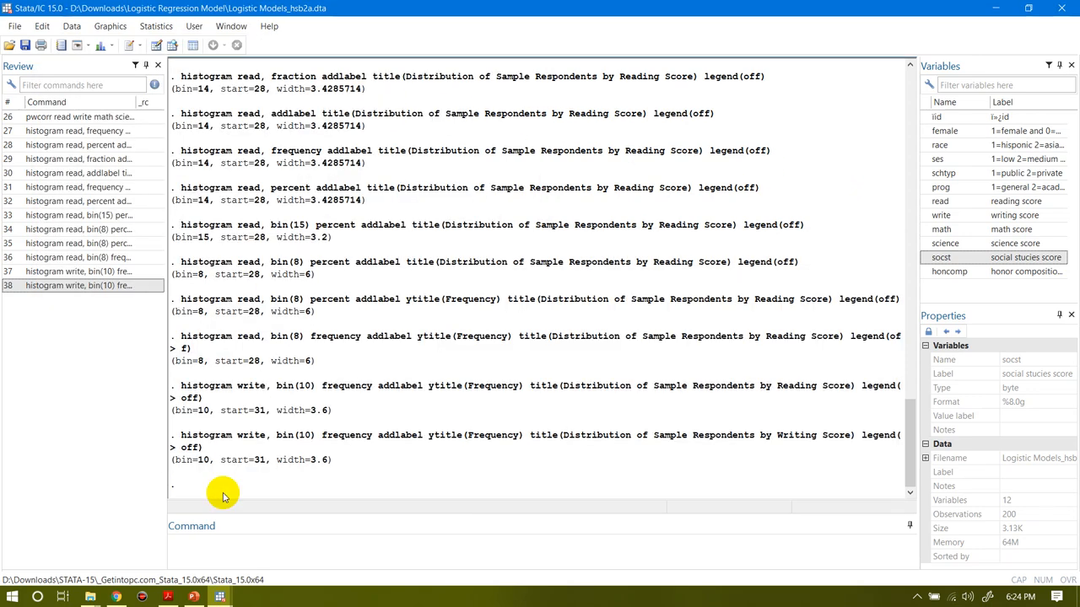
pyautogui.moveTo(222, 591)
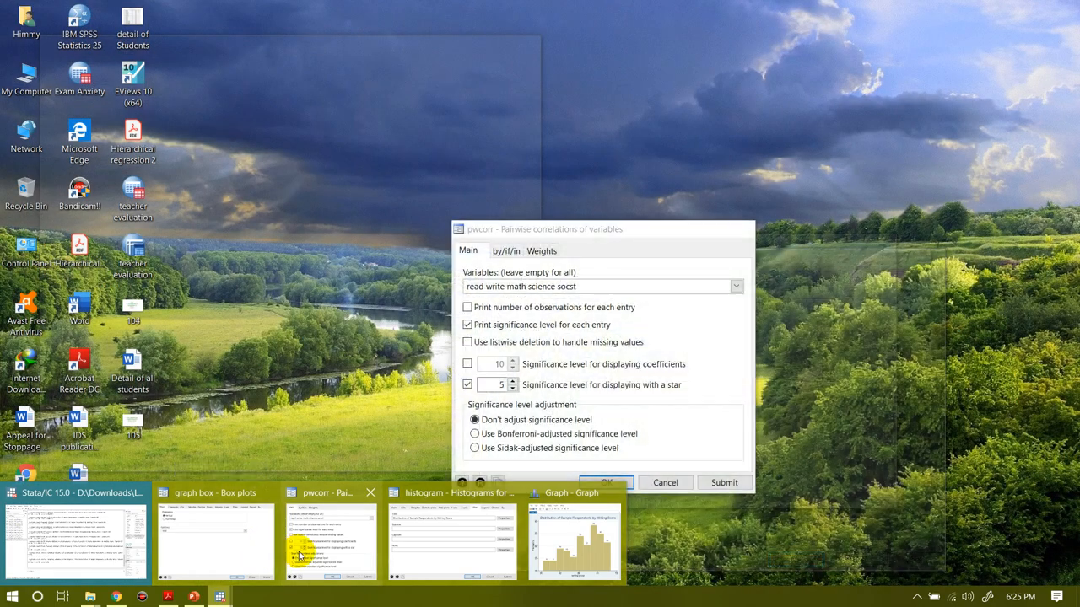
pyautogui.click(299, 551)
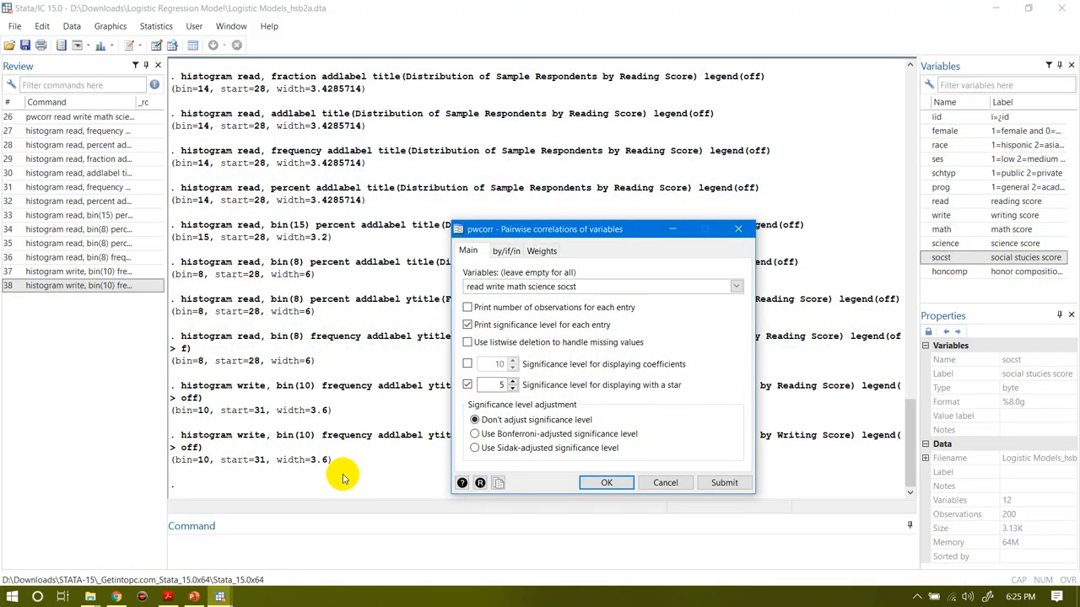
pyautogui.moveTo(221, 597)
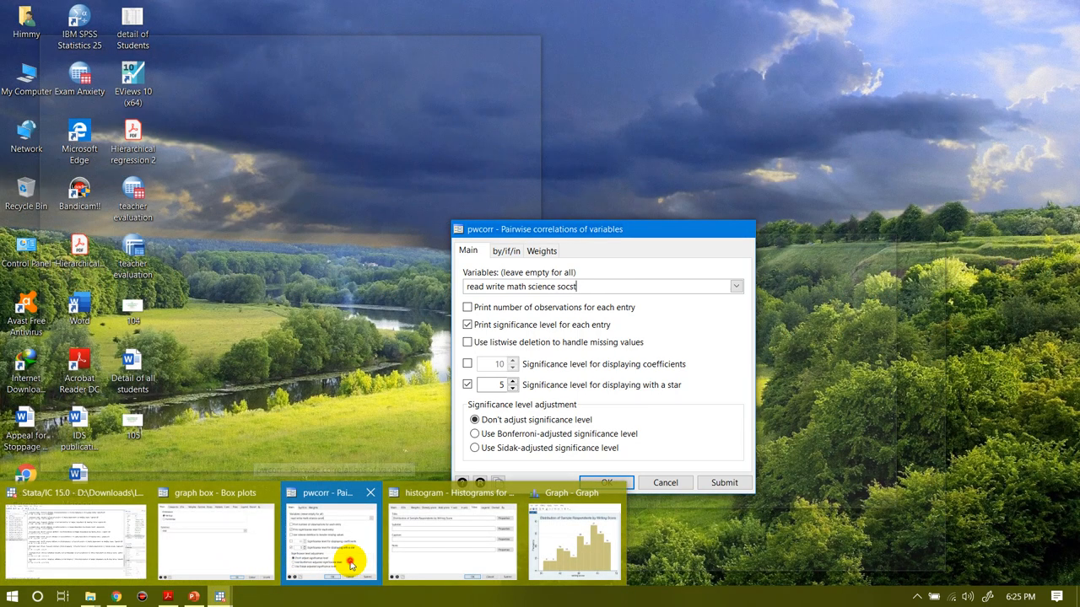
pyautogui.click(351, 565)
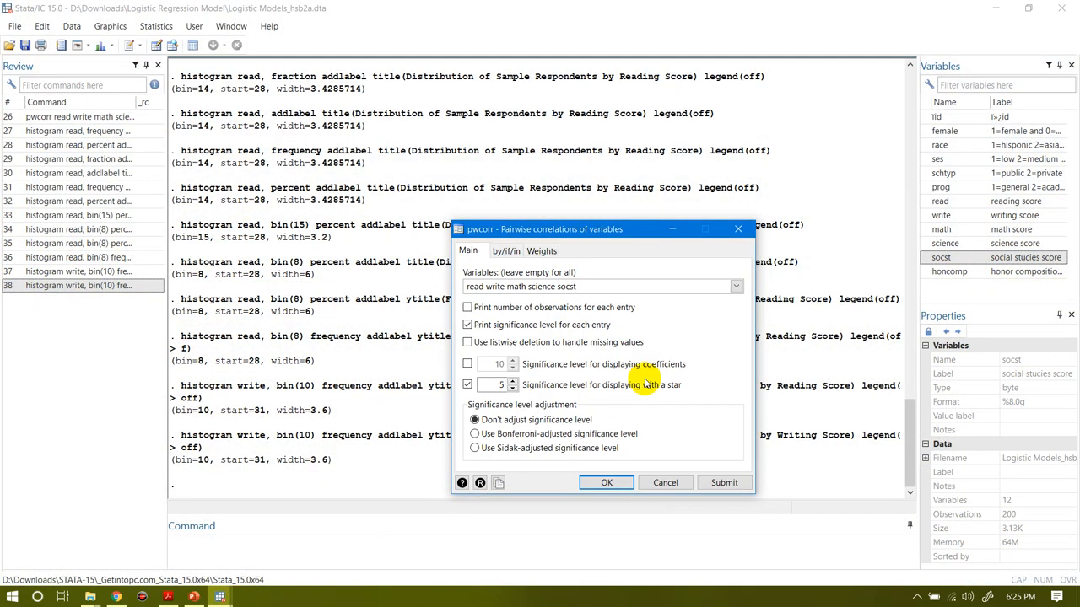
pyautogui.click(742, 234)
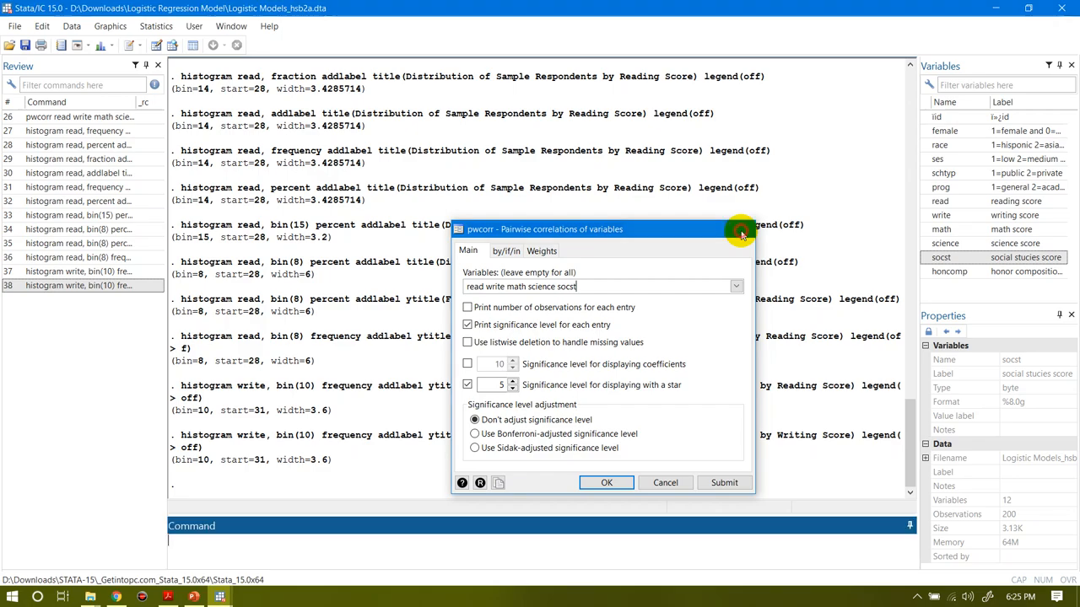
# - Return to the histogram dialog, switch the writing score histogram's Y axis scale to Percent and redraw it
pyautogui.moveTo(219, 596)
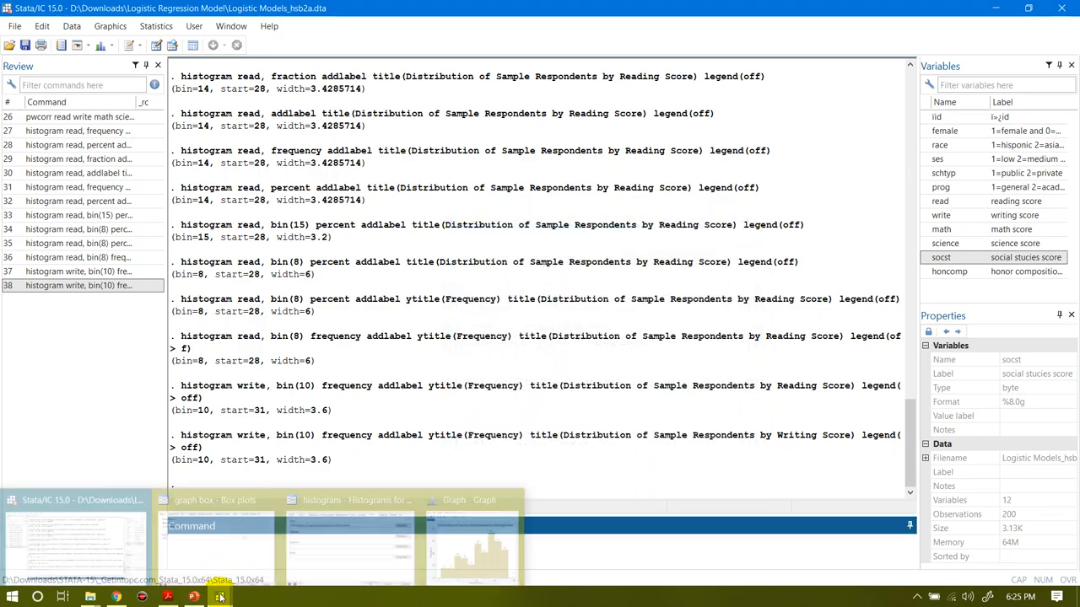
pyautogui.click(326, 569)
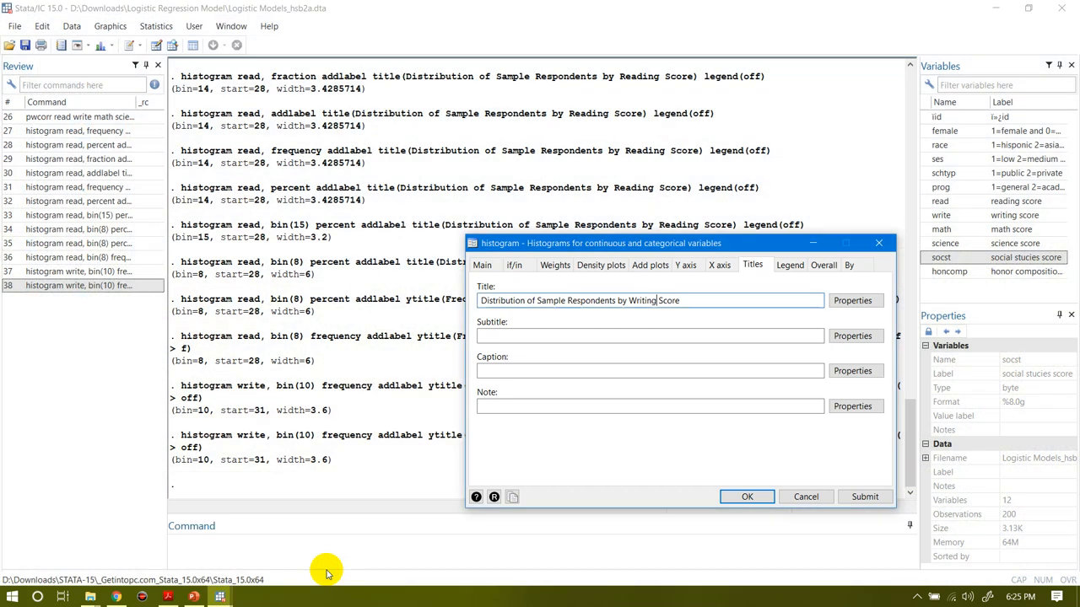
pyautogui.click(479, 266)
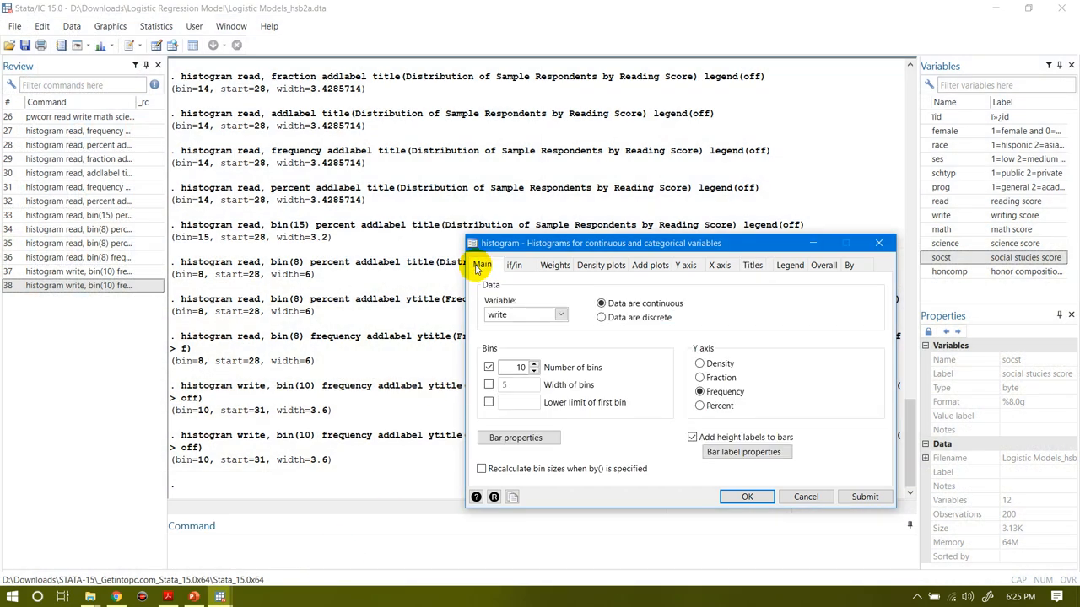
pyautogui.click(700, 405)
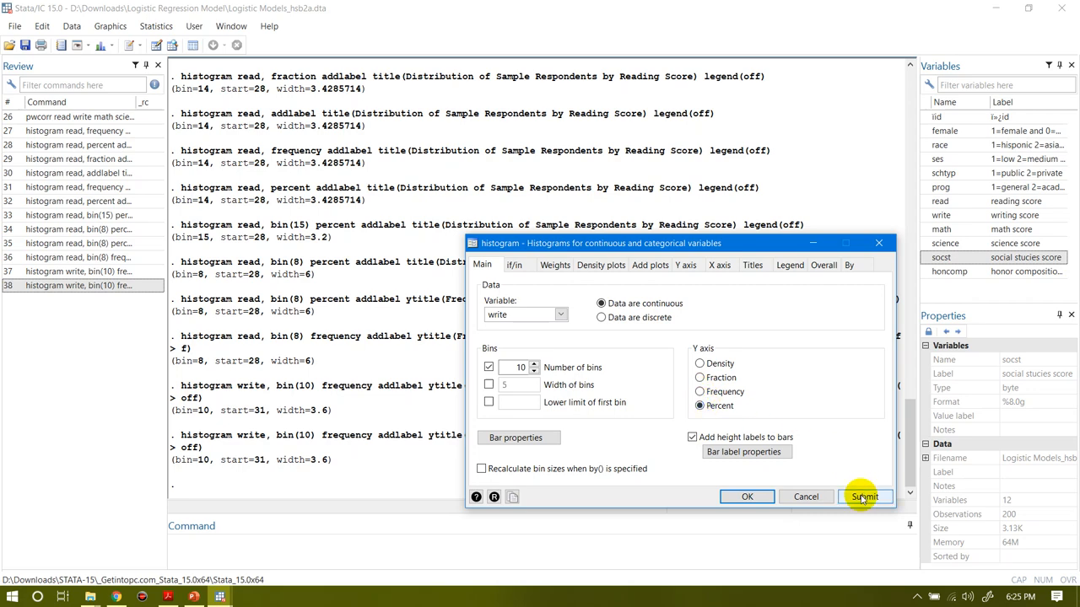
pyautogui.click(862, 496)
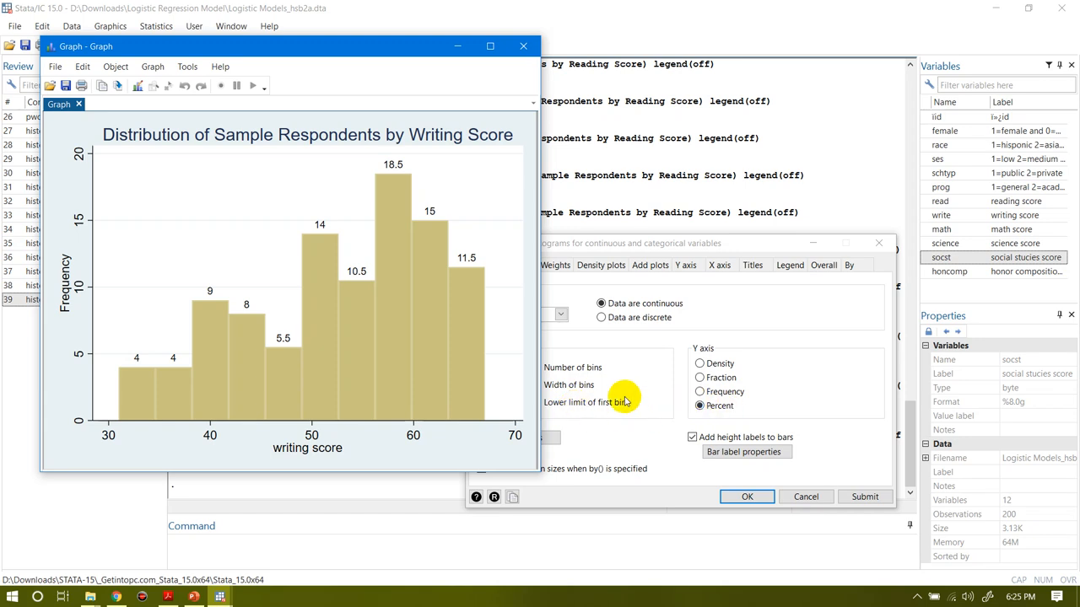
# - Change the histogram's Y axis title to "Percent" and redraw the writing score graph
pyautogui.click(685, 266)
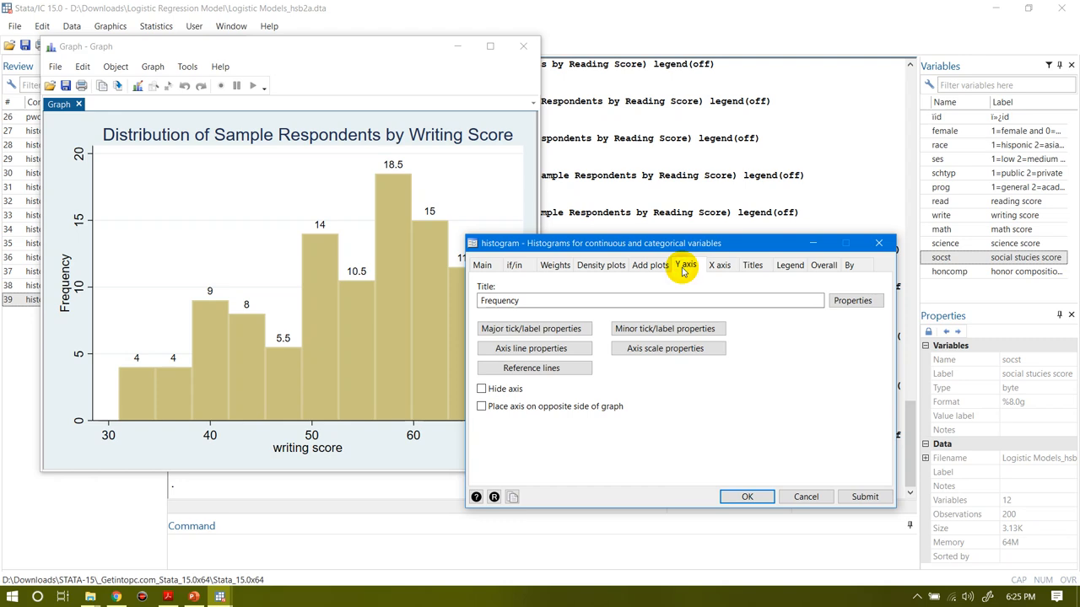
pyautogui.click(527, 302)
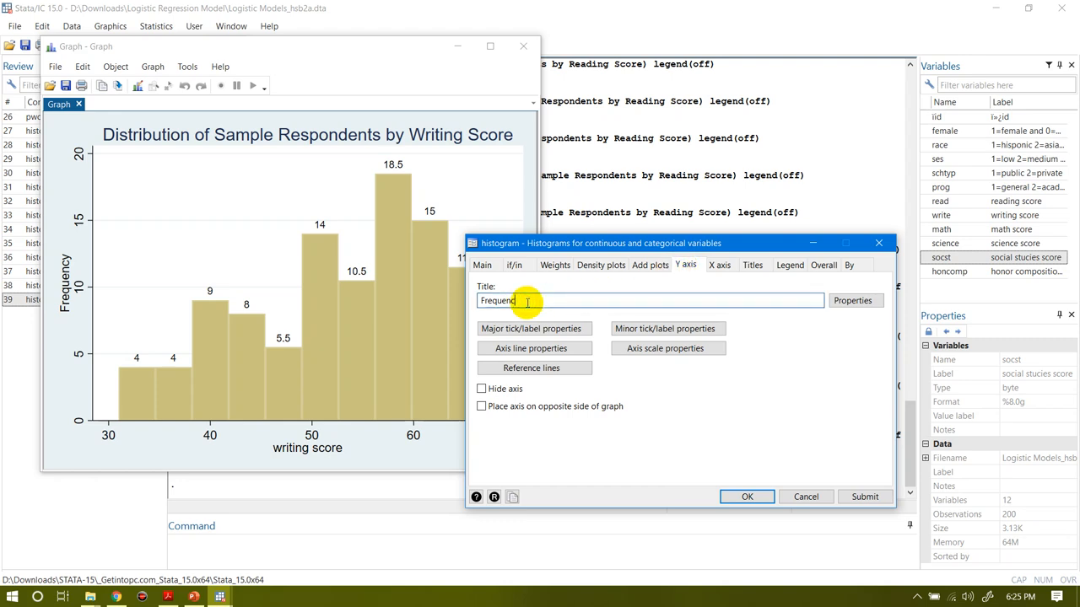
pyautogui.write('percent')
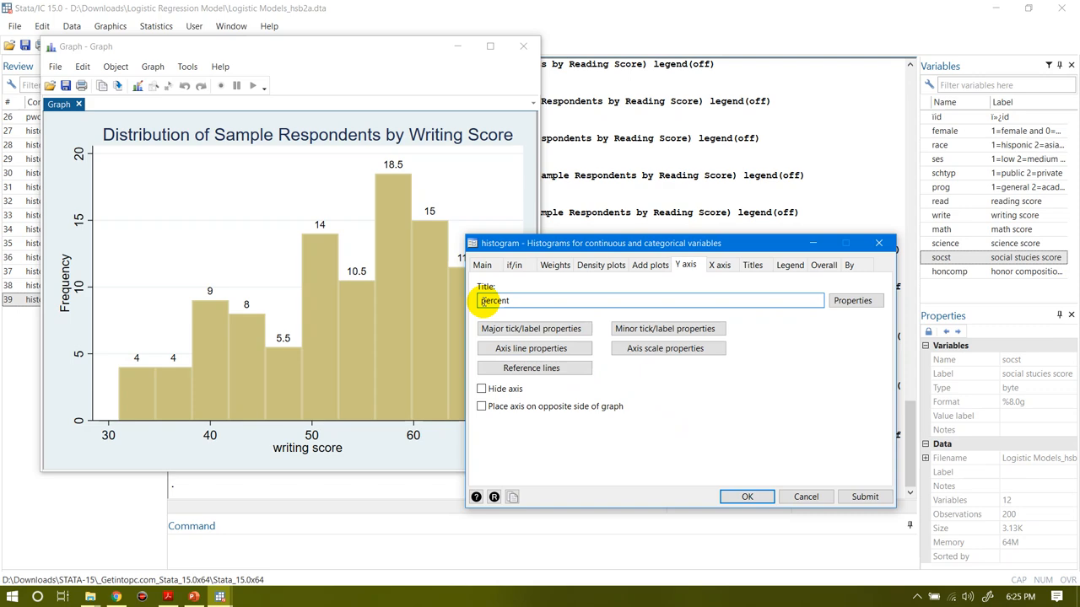
pyautogui.write('P')
pyautogui.click(852, 497)
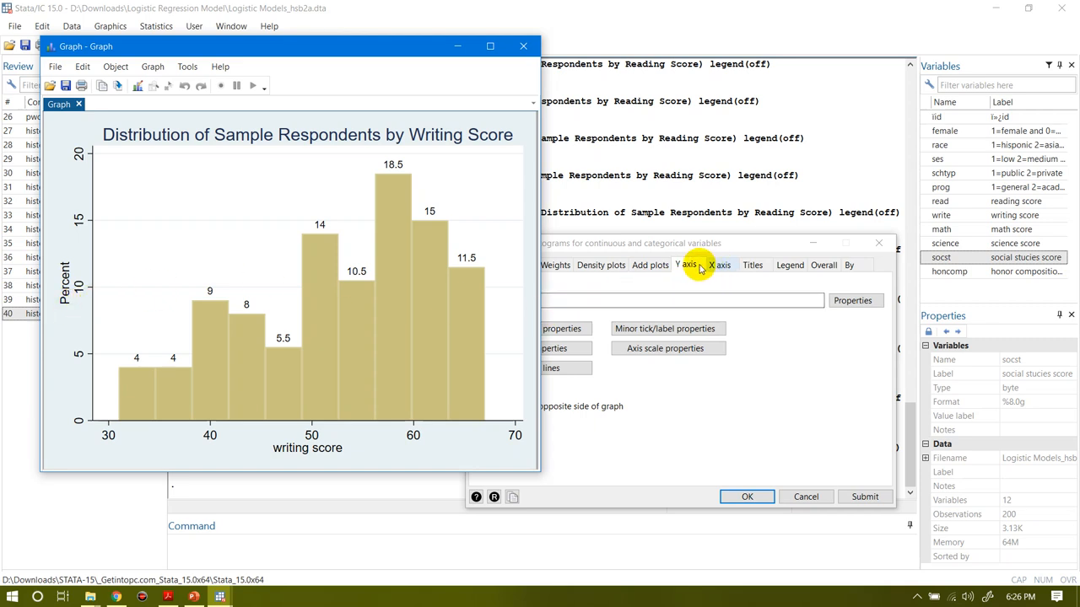
# - Set both the Y axis title and the Y axis scale to Frequency and redraw the histogram
pyautogui.click(663, 298)
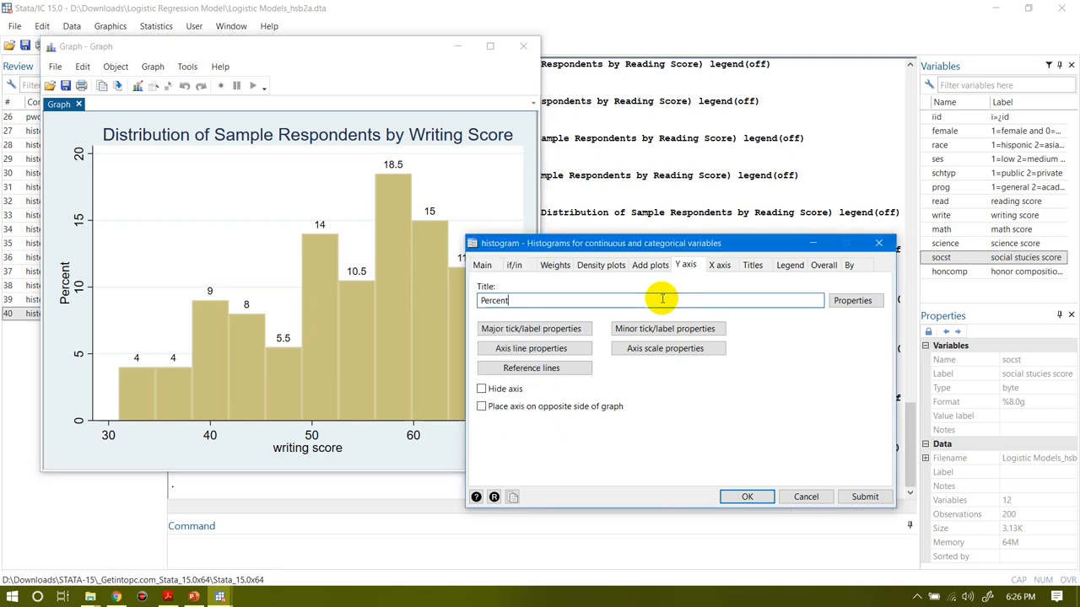
pyautogui.write('Frequency')
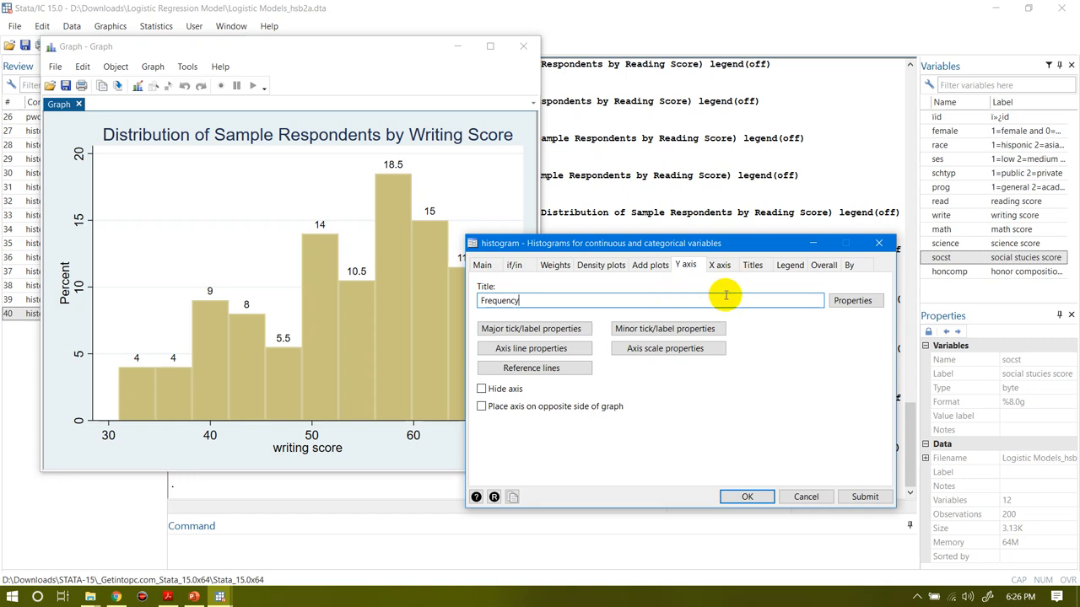
pyautogui.click(496, 266)
pyautogui.click(699, 392)
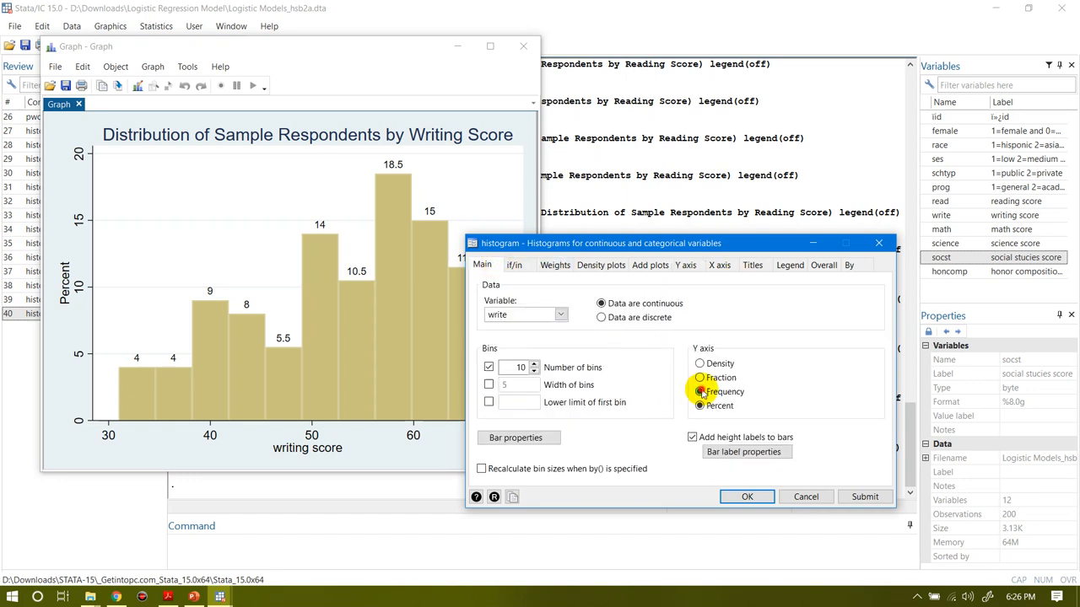
pyautogui.click(860, 496)
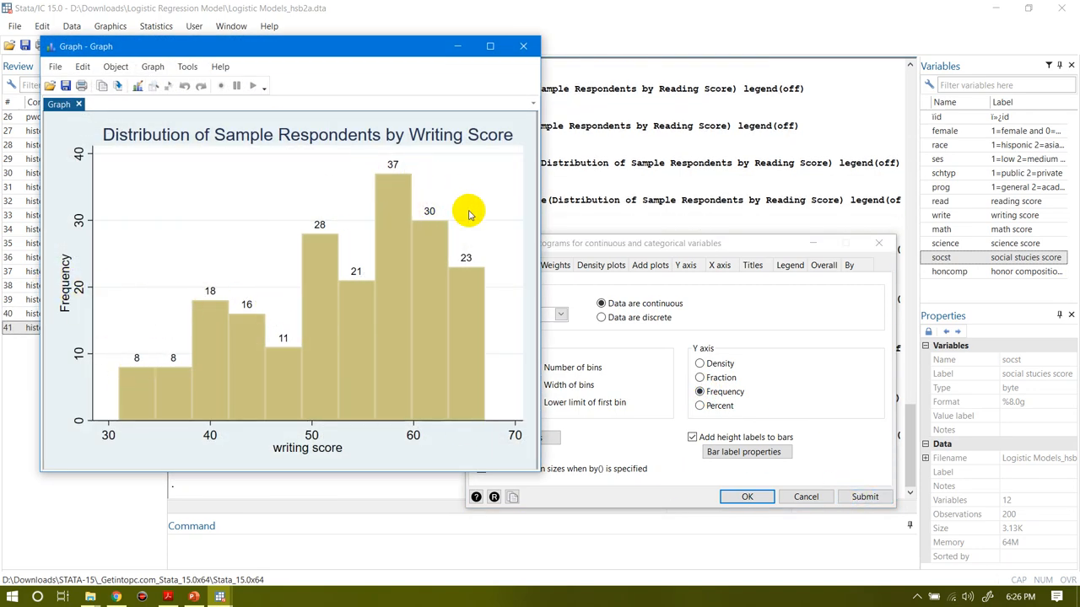
# - Set the number of bins to 12 and redraw the writing score histogram
pyautogui.click(587, 340)
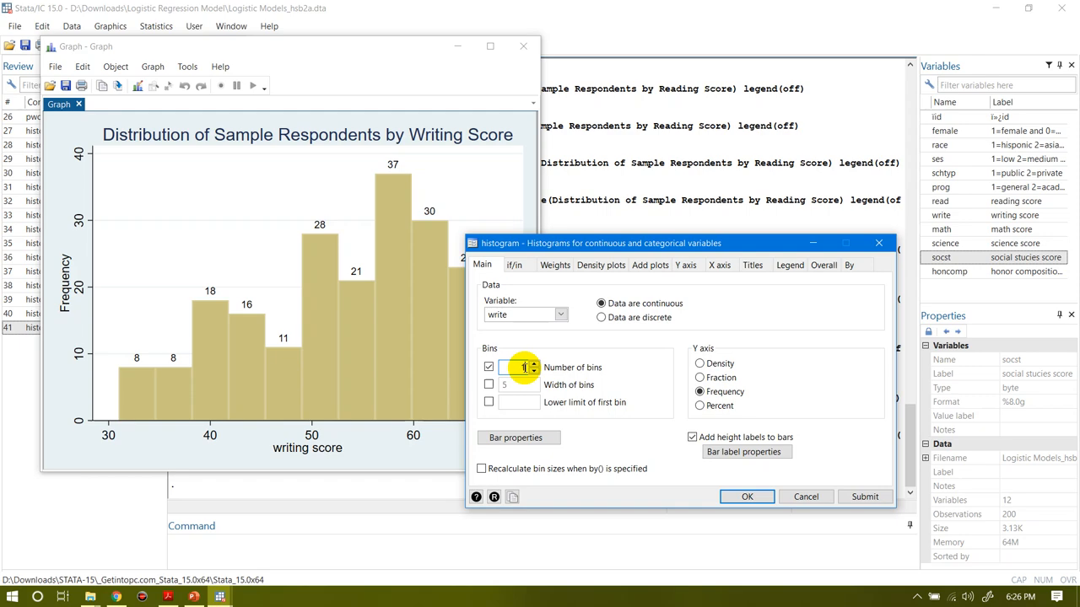
pyautogui.write('2')
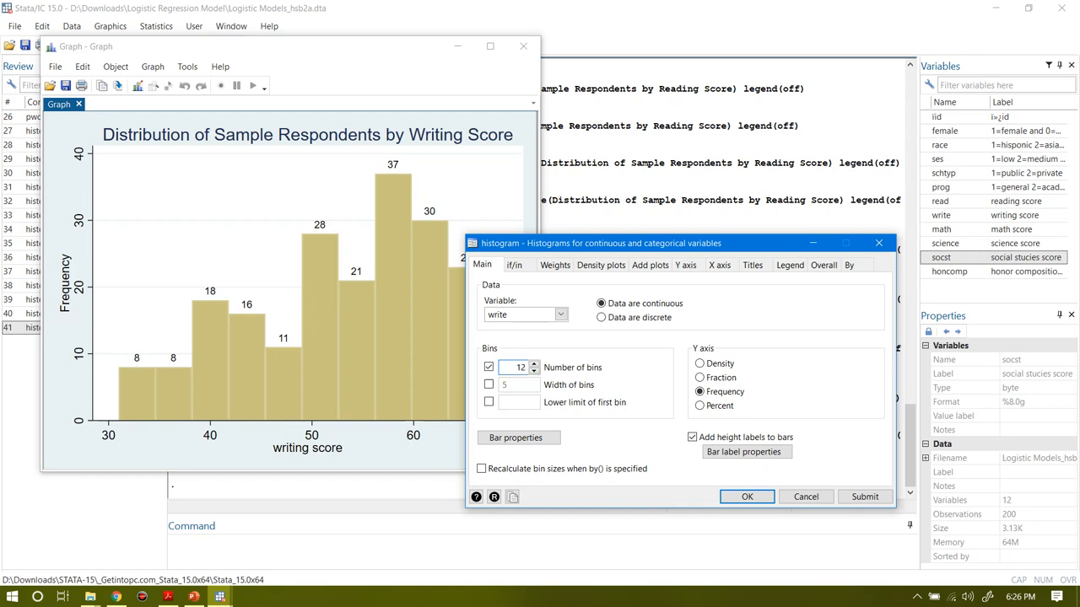
pyautogui.click(862, 497)
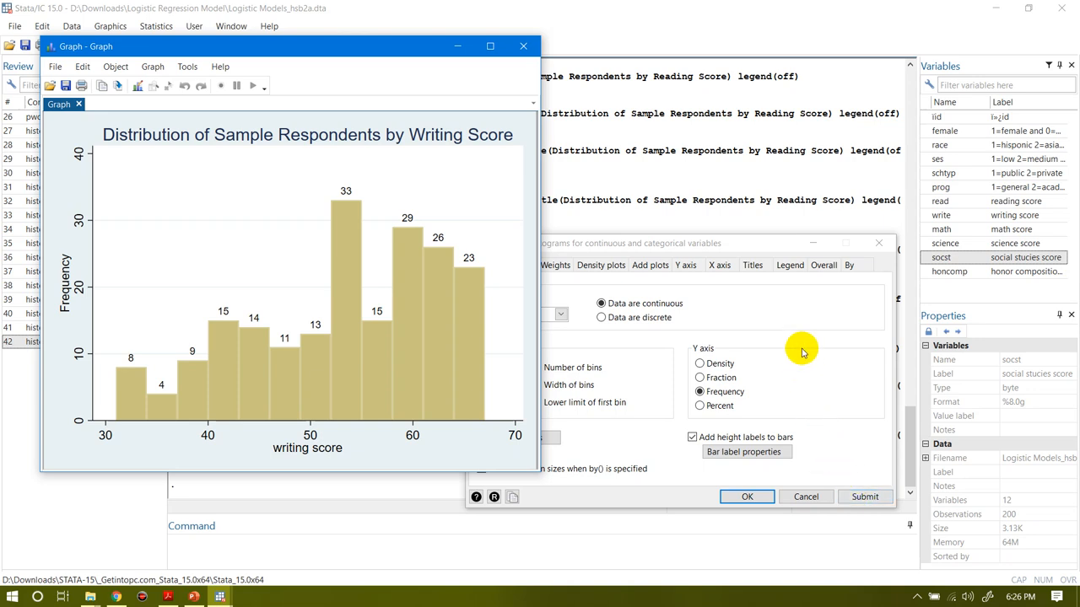
# - Restrict the histogram to female respondents with the expression female==1 and redraw it
pyautogui.click(774, 311)
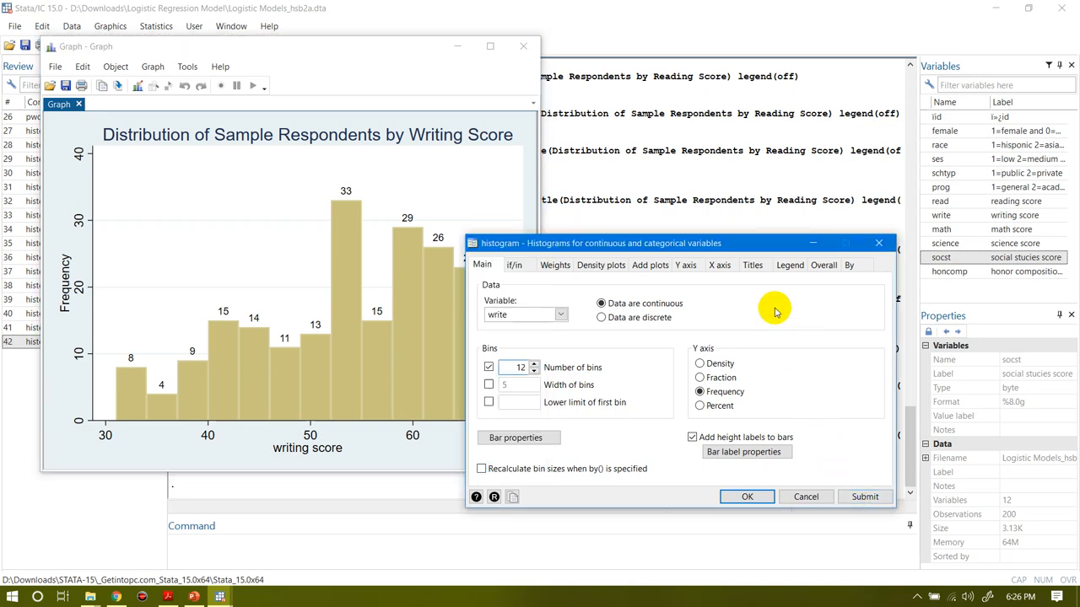
pyautogui.click(519, 266)
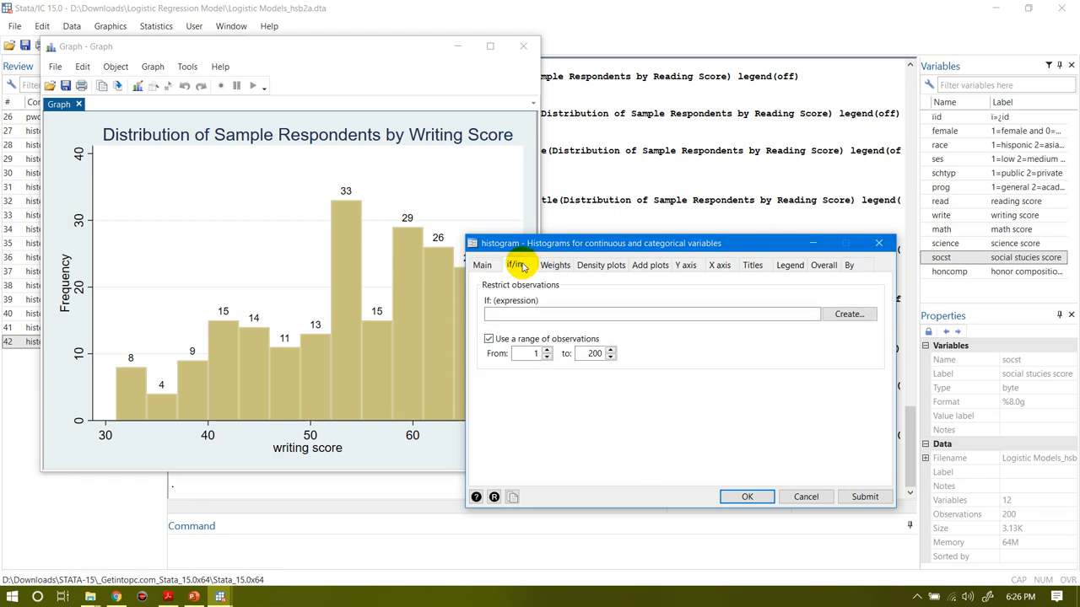
pyautogui.click(506, 314)
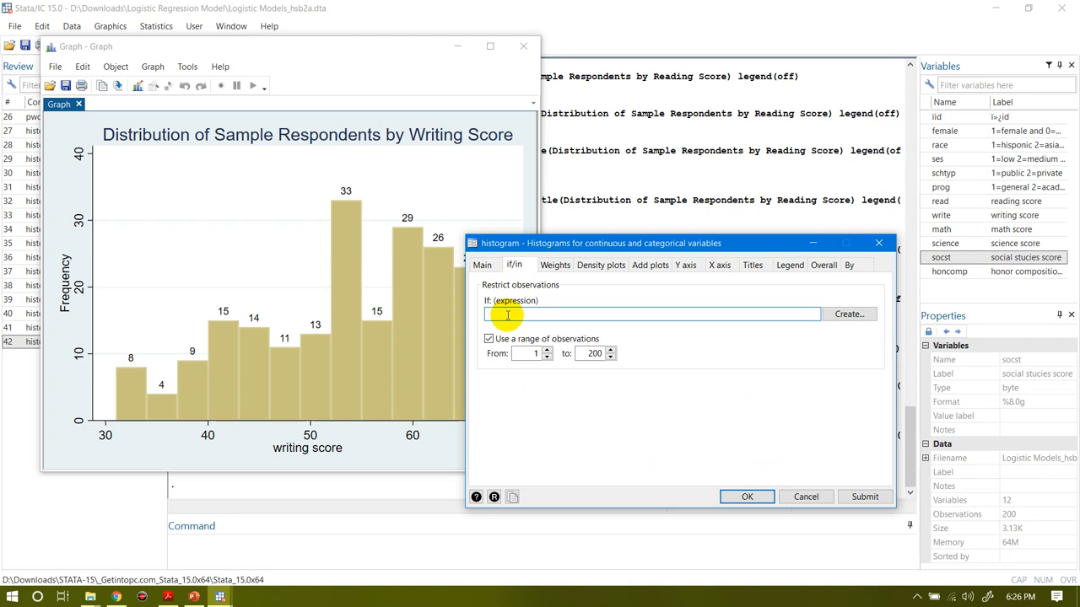
pyautogui.write('female==1')
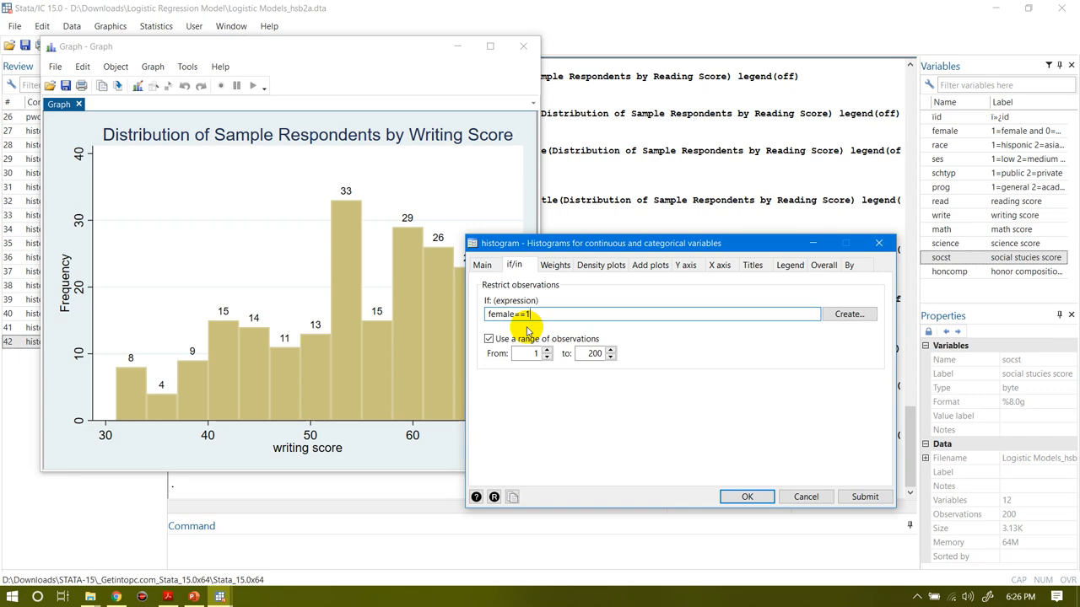
pyautogui.click(862, 497)
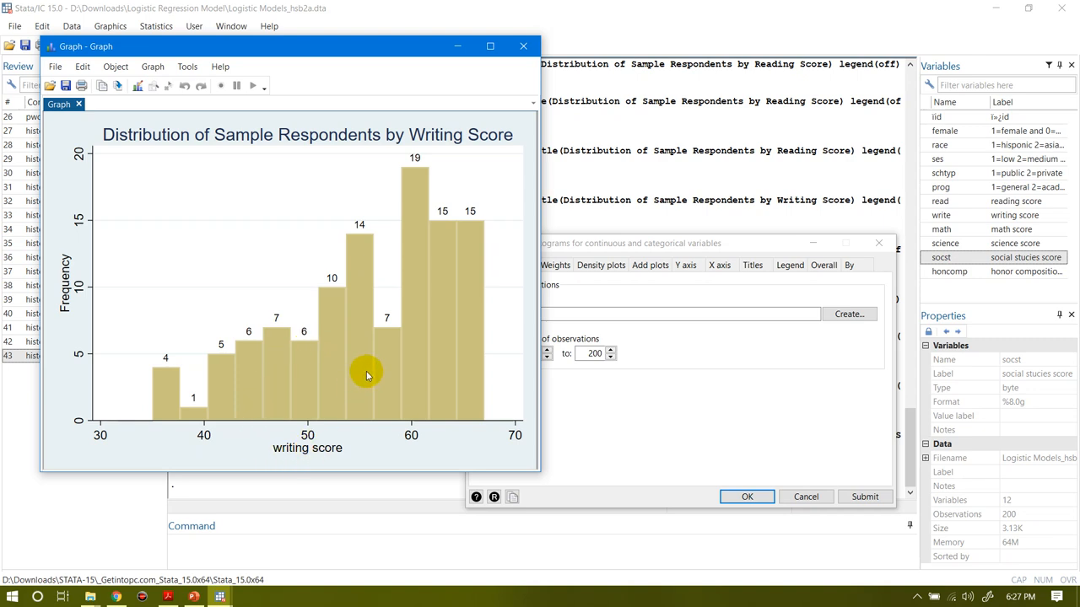
# - Change the restriction expression to female==0 and redraw the writing score histogram
pyautogui.click(549, 313)
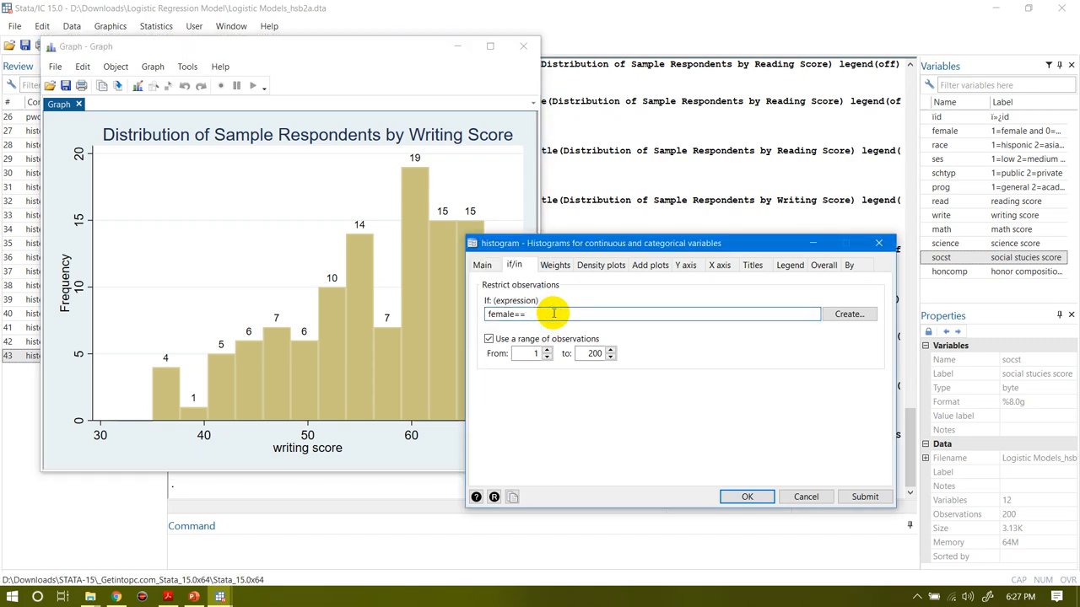
pyautogui.write('0')
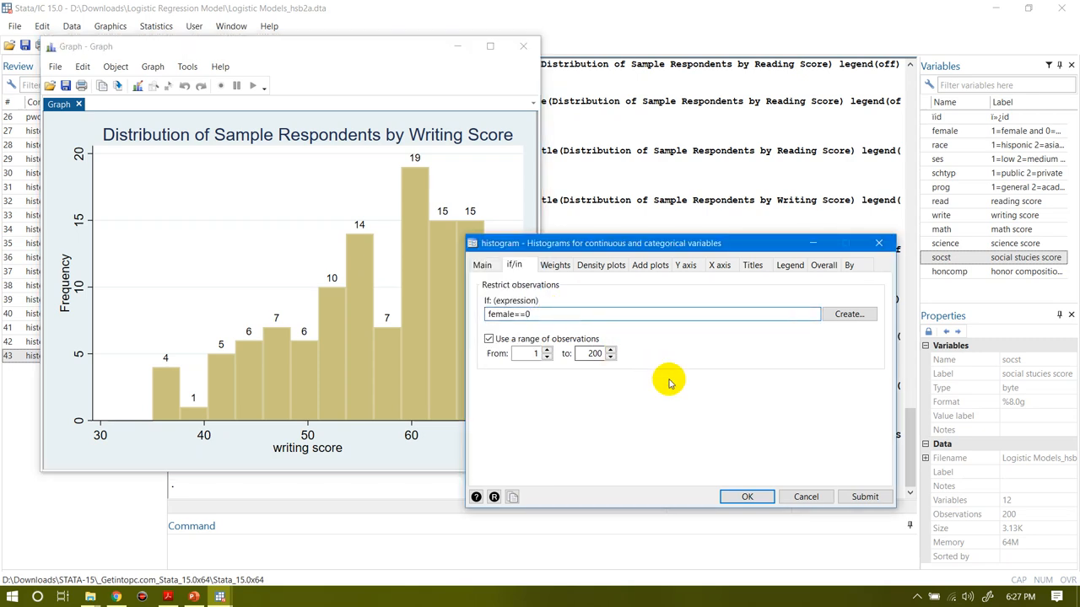
pyautogui.click(853, 496)
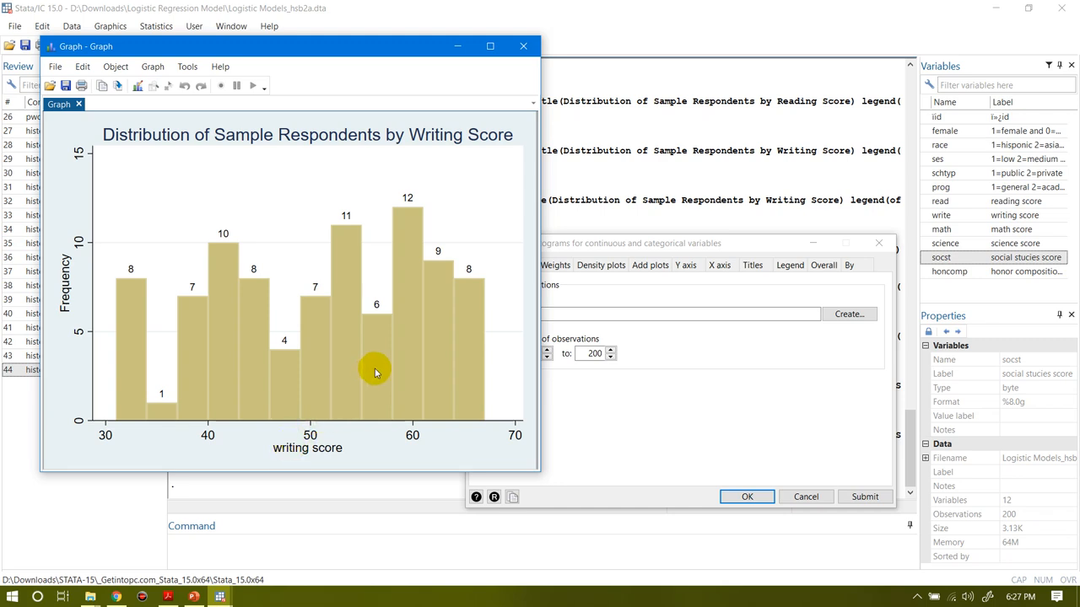
# - Clear the gender restriction expression and redraw the 12-bin histogram for all observations
pyautogui.click(556, 312)
pyautogui.press('BackSpace')
pyautogui.press('BackSpace')
pyautogui.press('BackSpace')
pyautogui.press('BackSpace')
pyautogui.press('BackSpace')
pyautogui.press('BackSpace')
pyautogui.press('BackSpace')
pyautogui.press('BackSpace')
pyautogui.press('BackSpace')
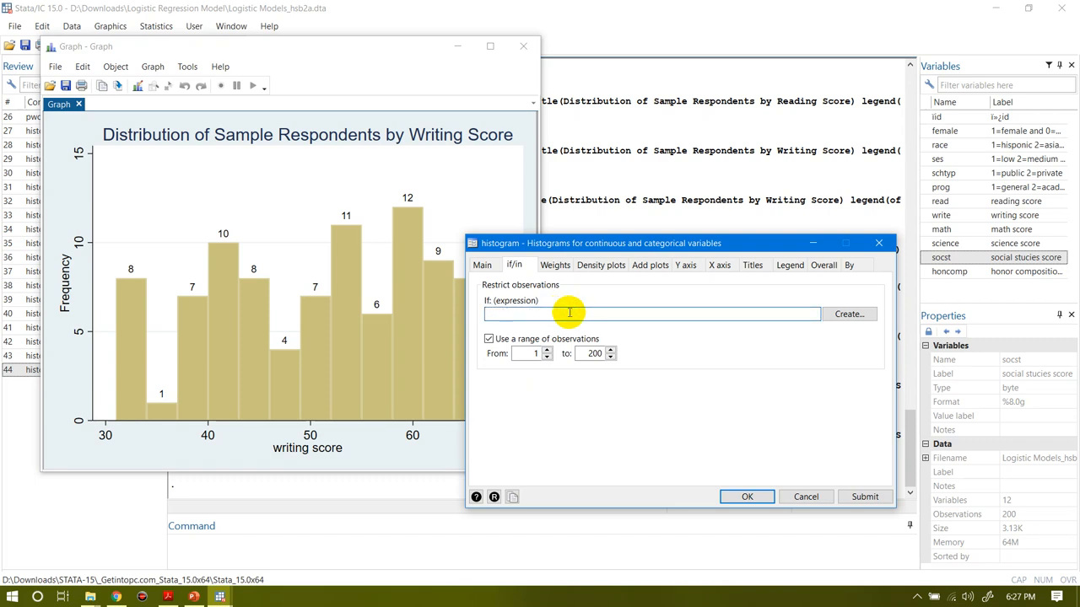
pyautogui.click(479, 265)
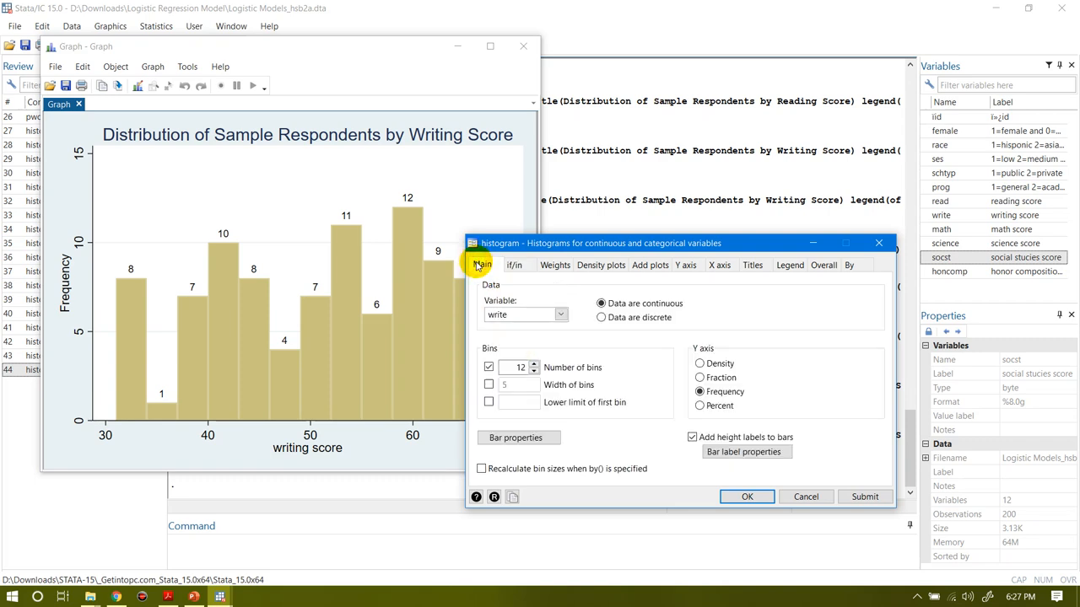
pyautogui.click(859, 497)
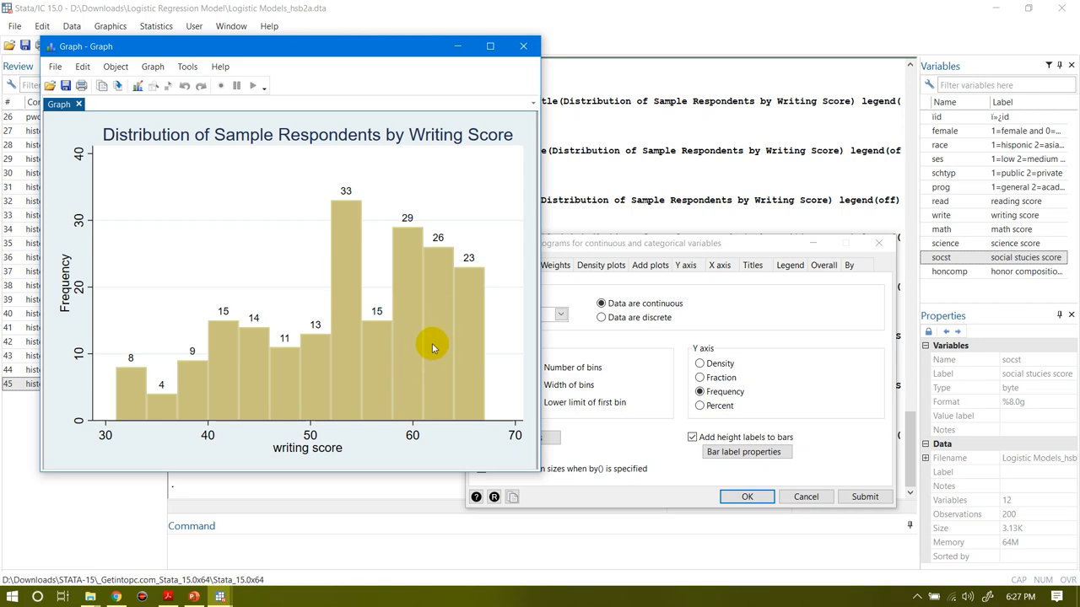
# - Restrict the histogram to public school students with the expression schtyp==1 and redraw it
pyautogui.click(588, 325)
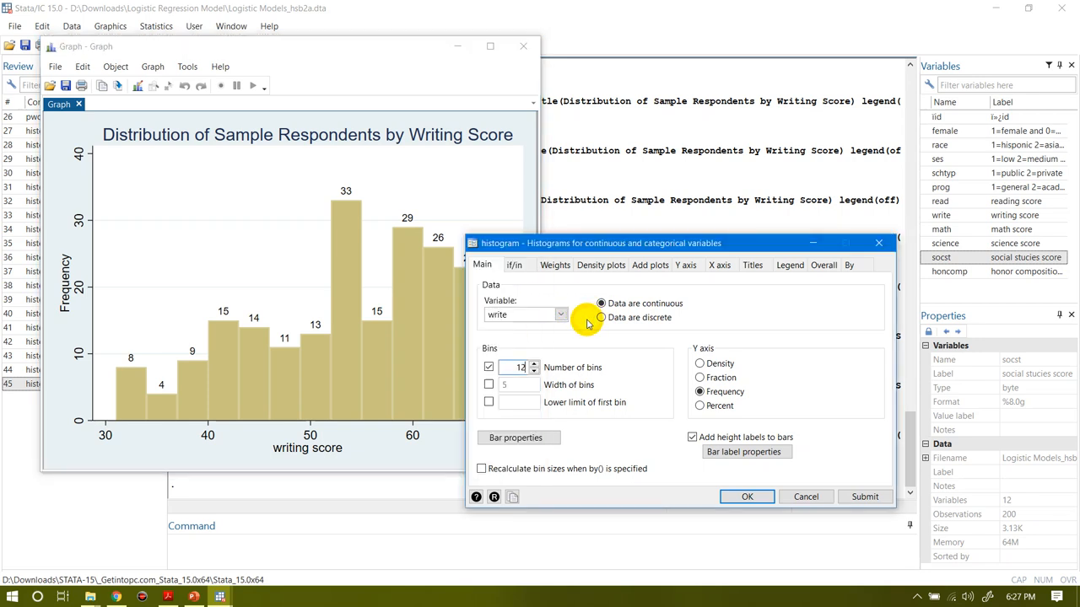
pyautogui.click(514, 266)
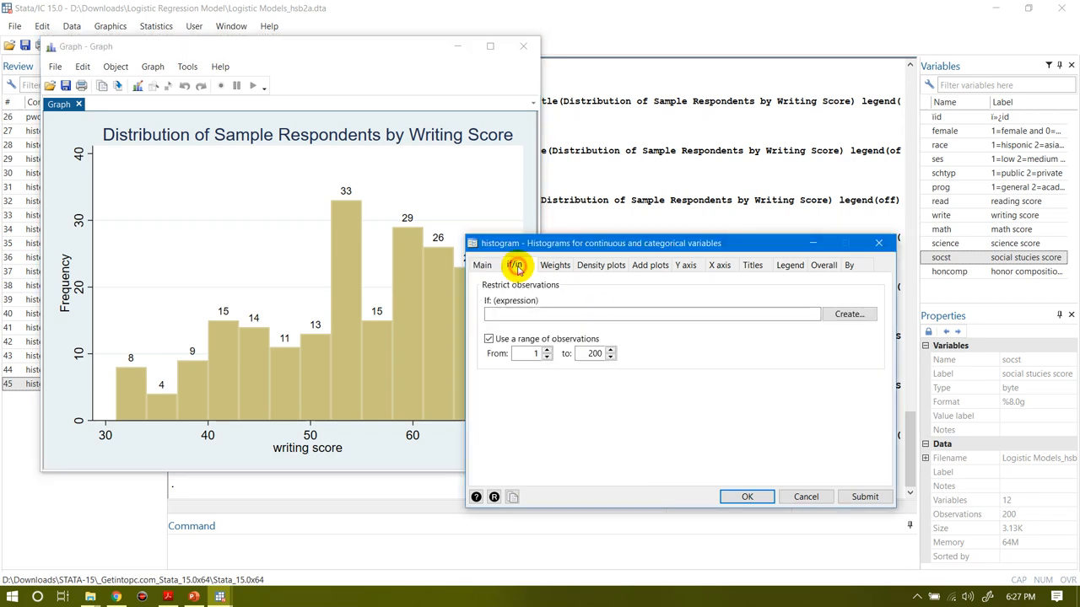
pyautogui.click(507, 314)
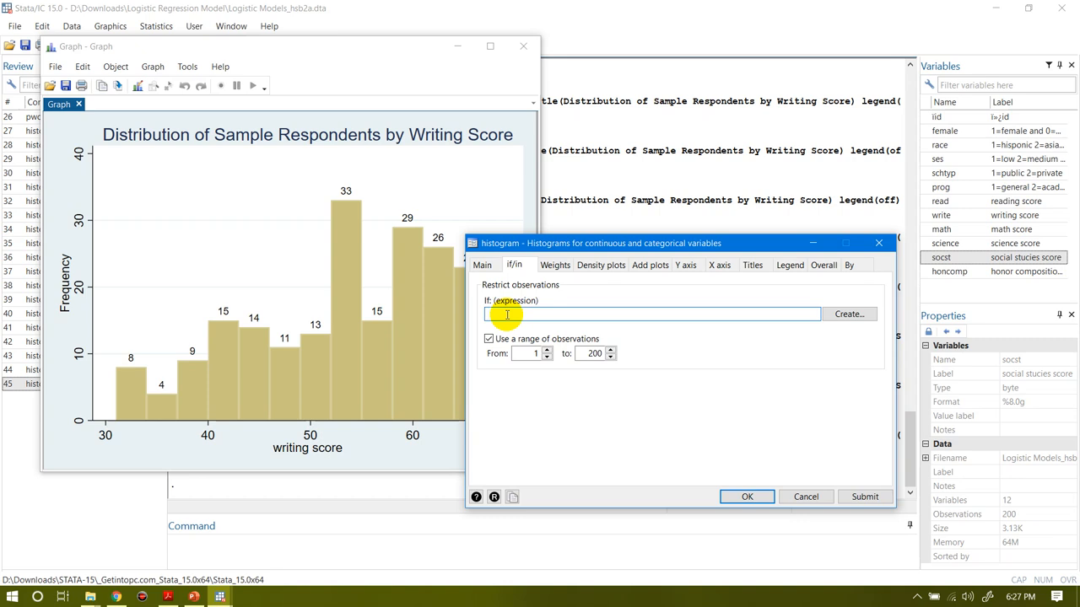
pyautogui.write('schtyp==1')
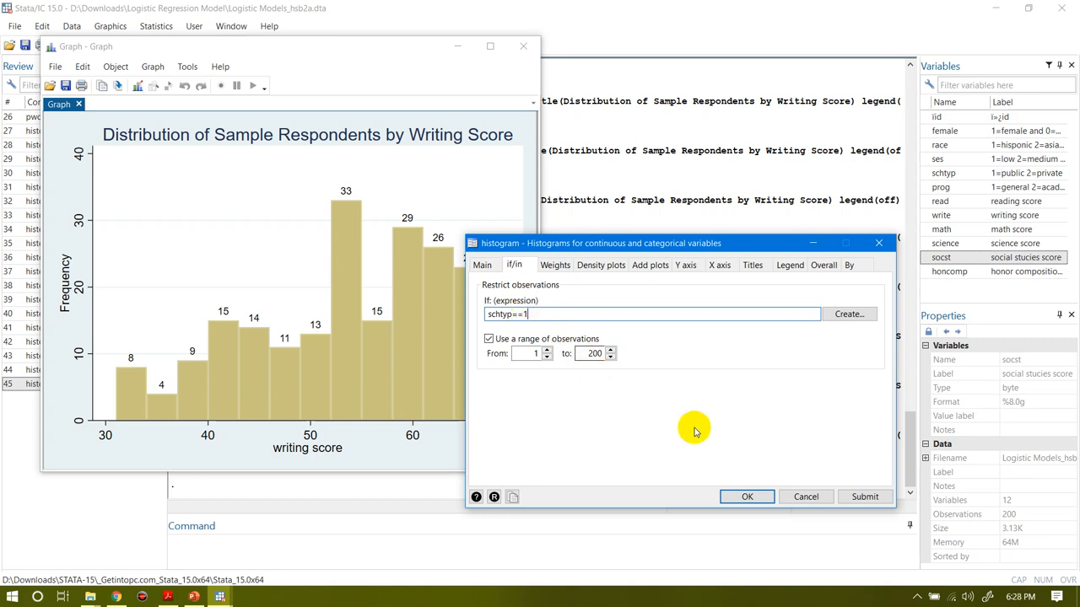
pyautogui.click(852, 498)
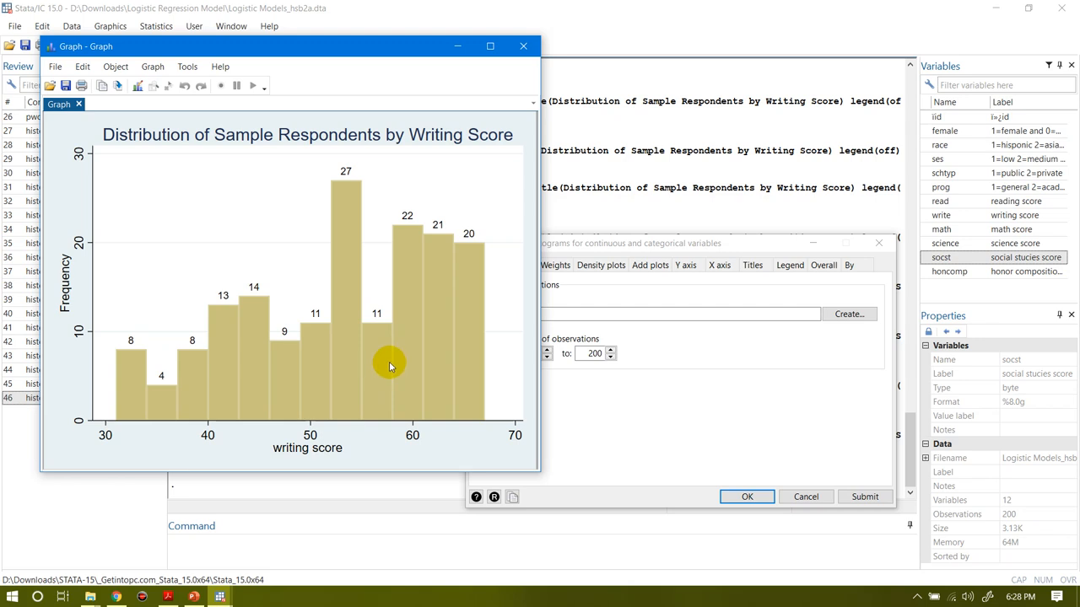
# - Change the restriction expression to schtyp==2 for private school students and redraw the histogram
pyautogui.click(550, 314)
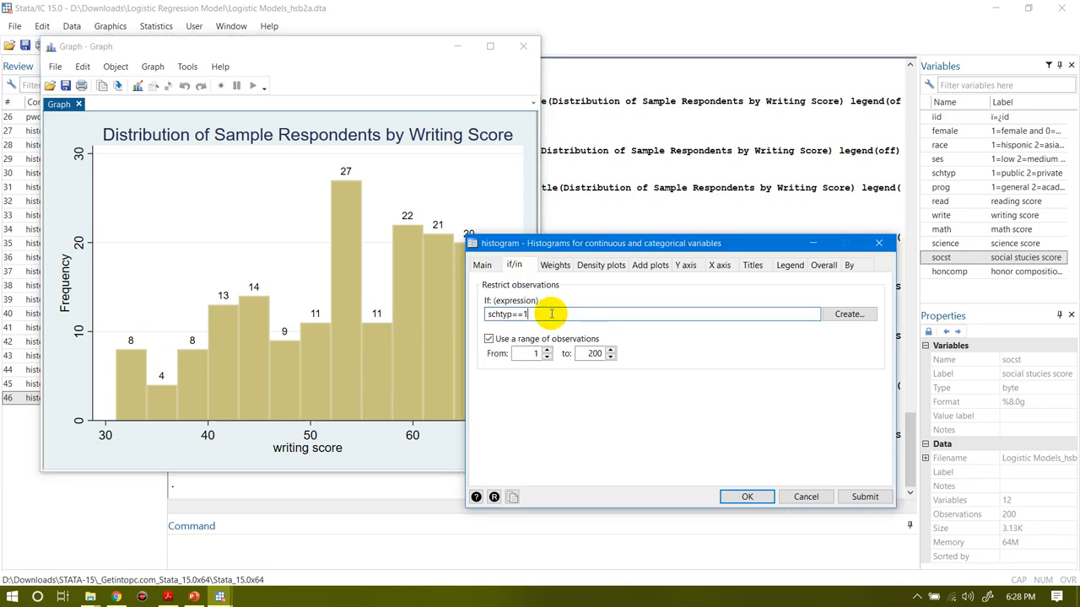
pyautogui.write('2')
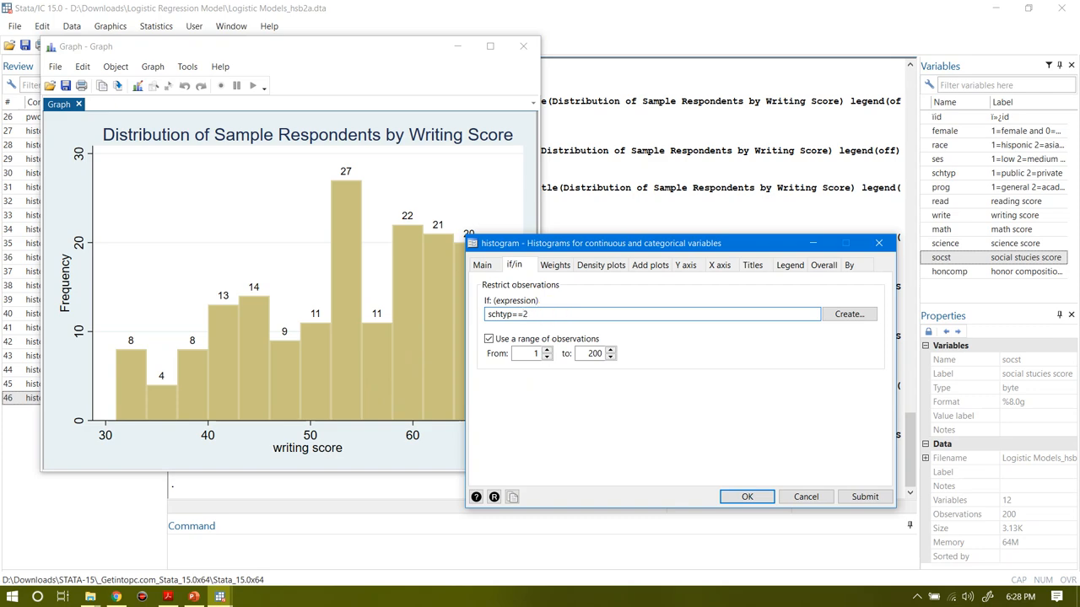
pyautogui.click(860, 497)
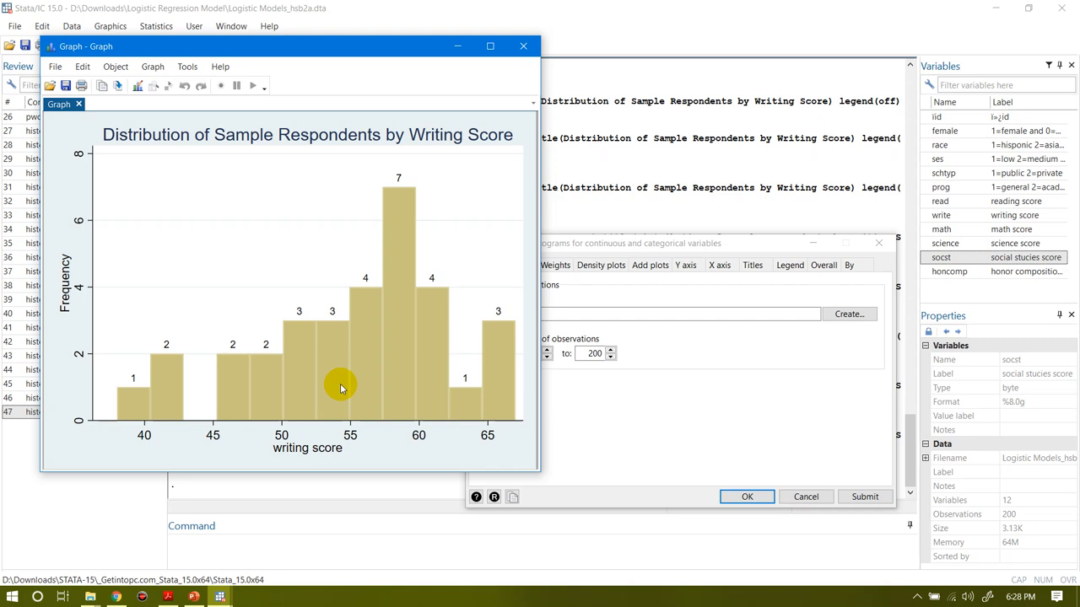
# - Replace the school type restriction to draw the writing score histogram once for prog==1 and once for prog==2
pyautogui.click(576, 313)
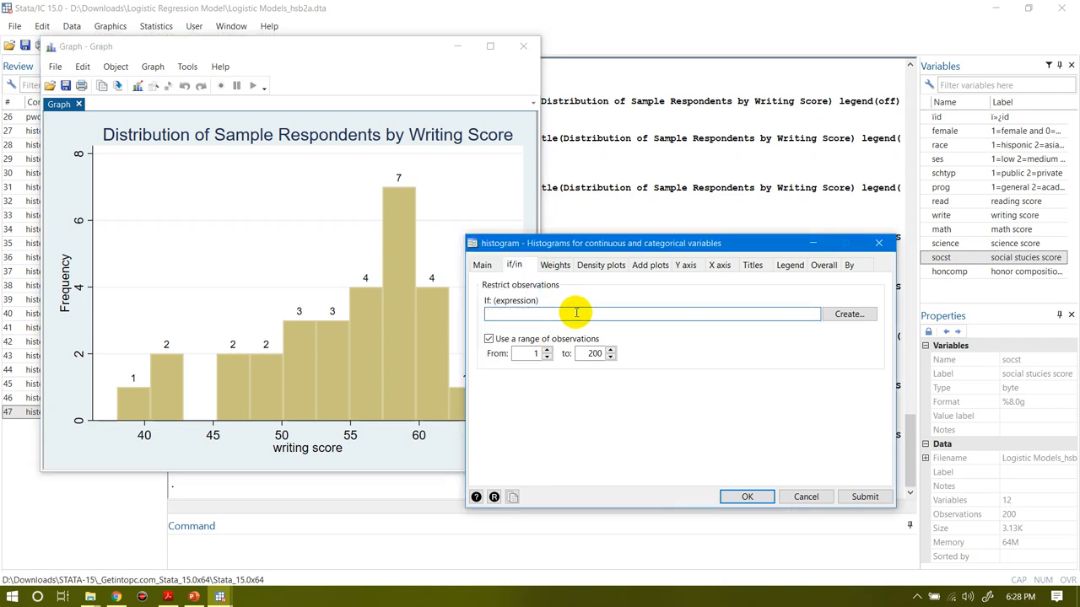
pyautogui.write('prog==1')
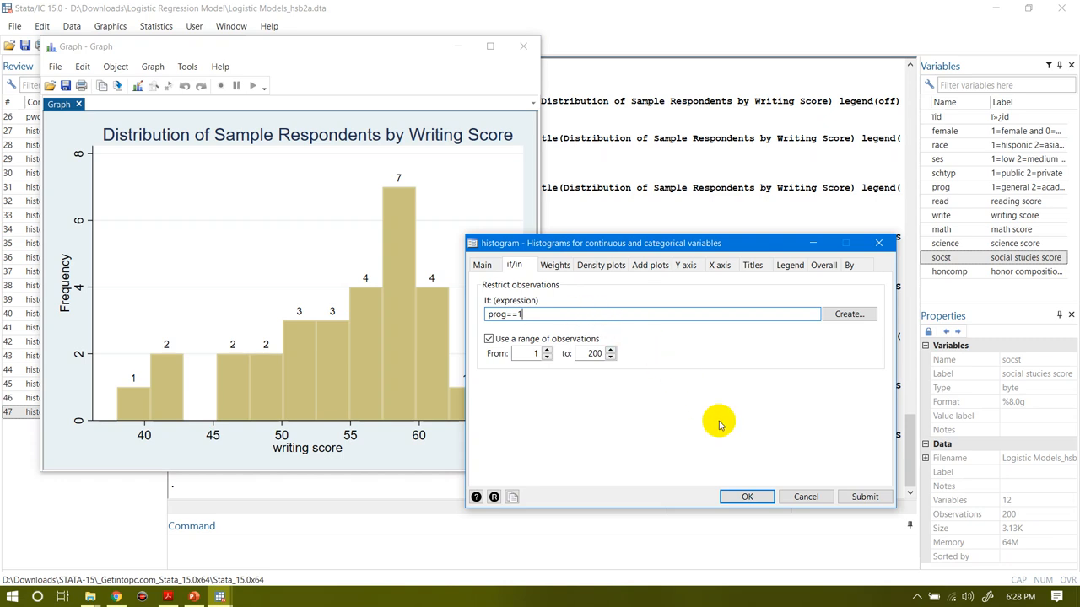
pyautogui.click(861, 497)
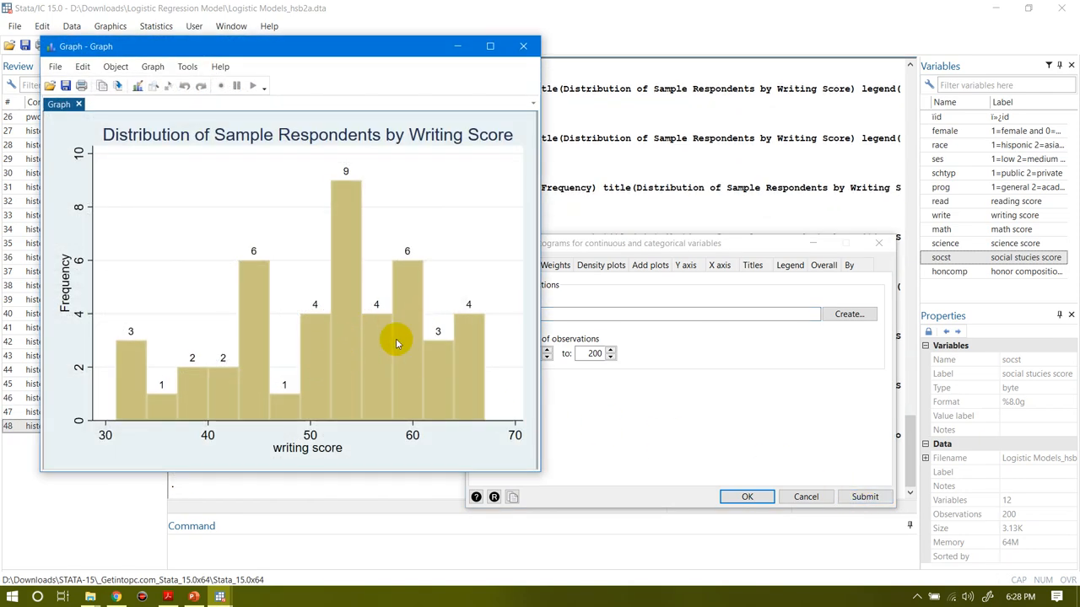
pyautogui.click(551, 314)
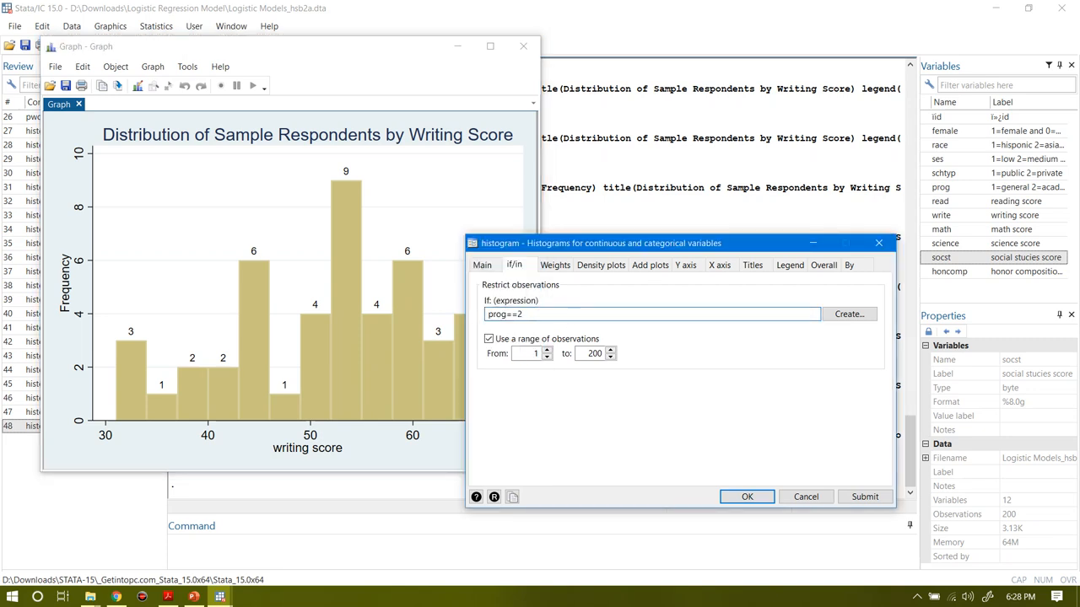
pyautogui.click(865, 497)
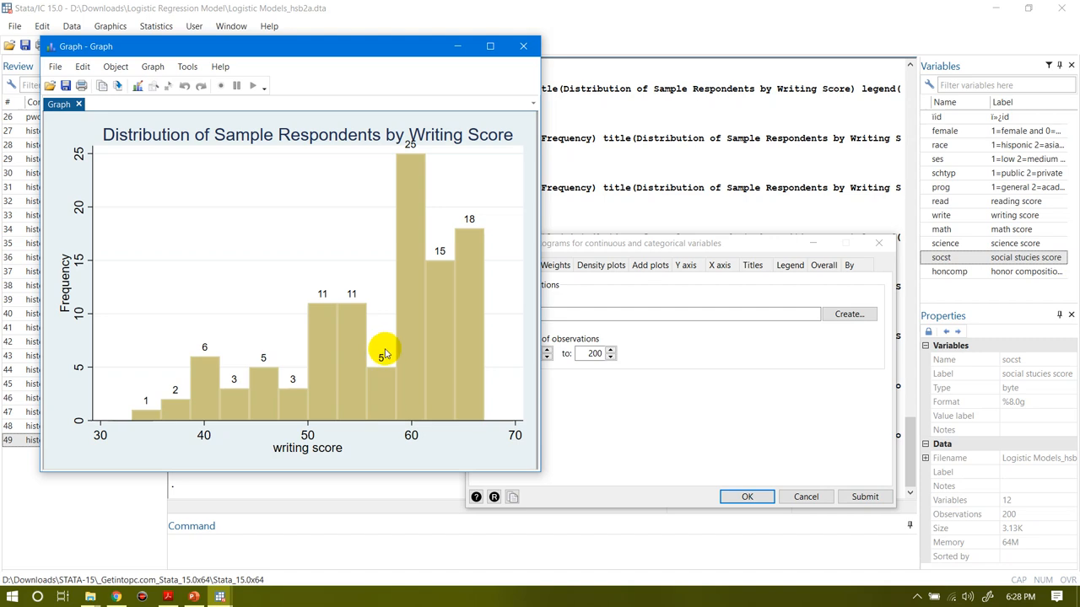
# - Restrict the writing score histogram to prog==3, redraw it, and close the histogram dialog and graph
pyautogui.click(565, 314)
pyautogui.write('3')
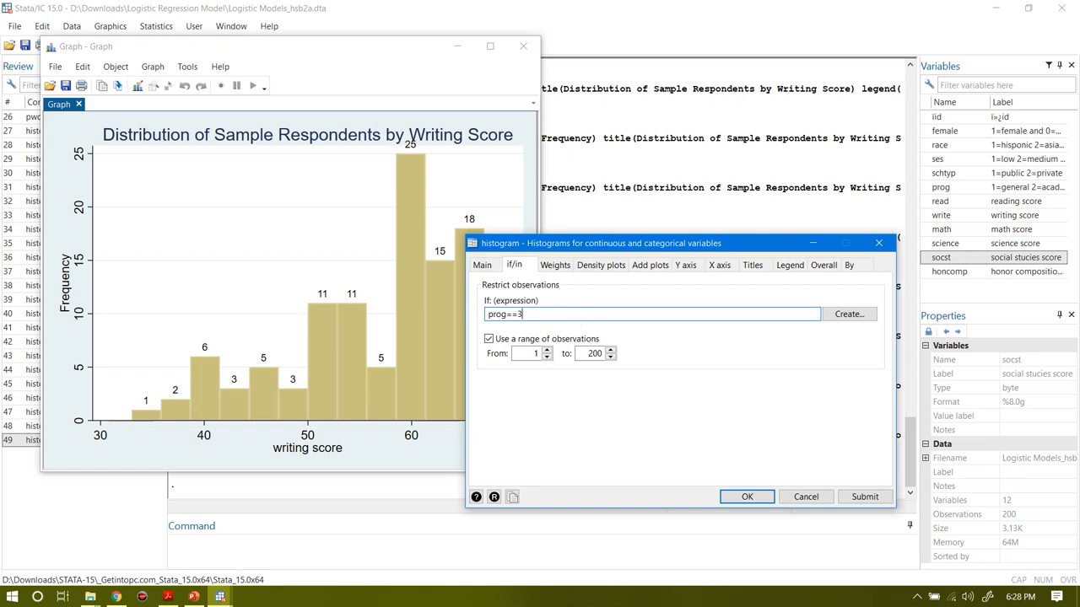
pyautogui.click(864, 497)
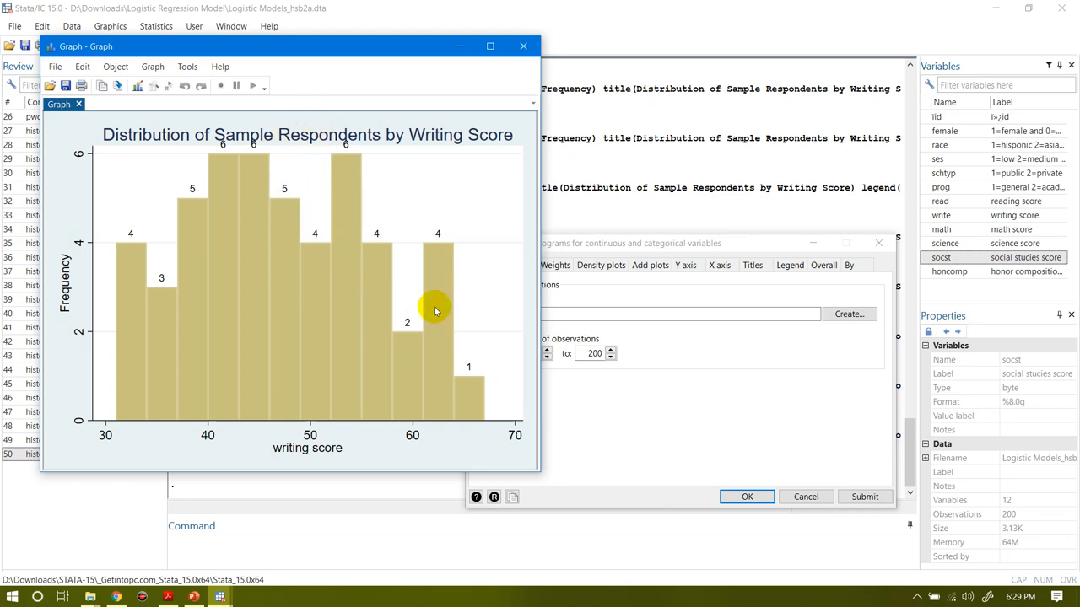
pyautogui.click(559, 315)
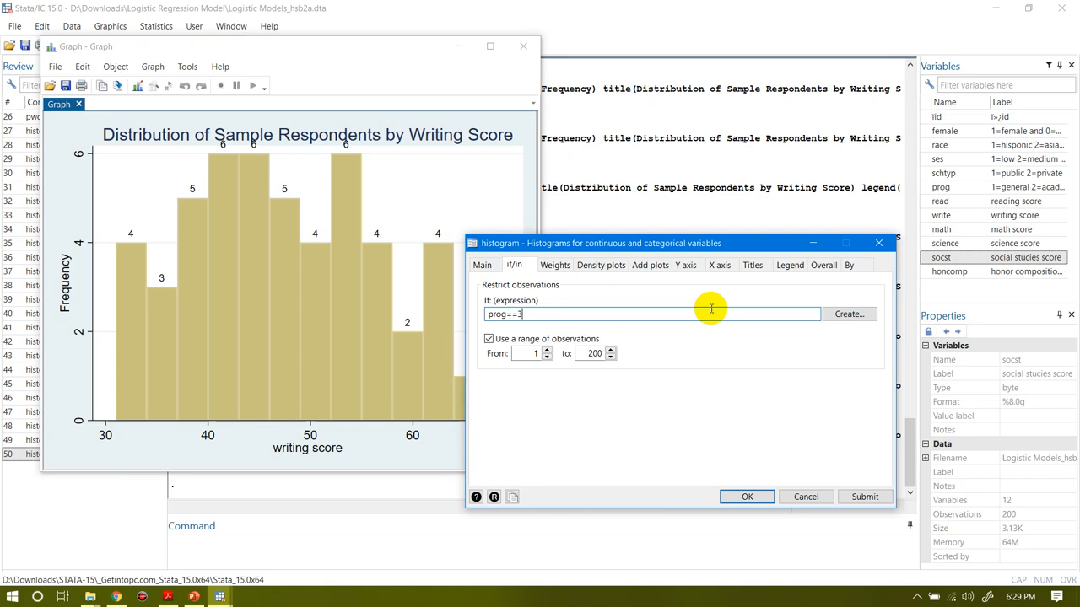
pyautogui.click(482, 266)
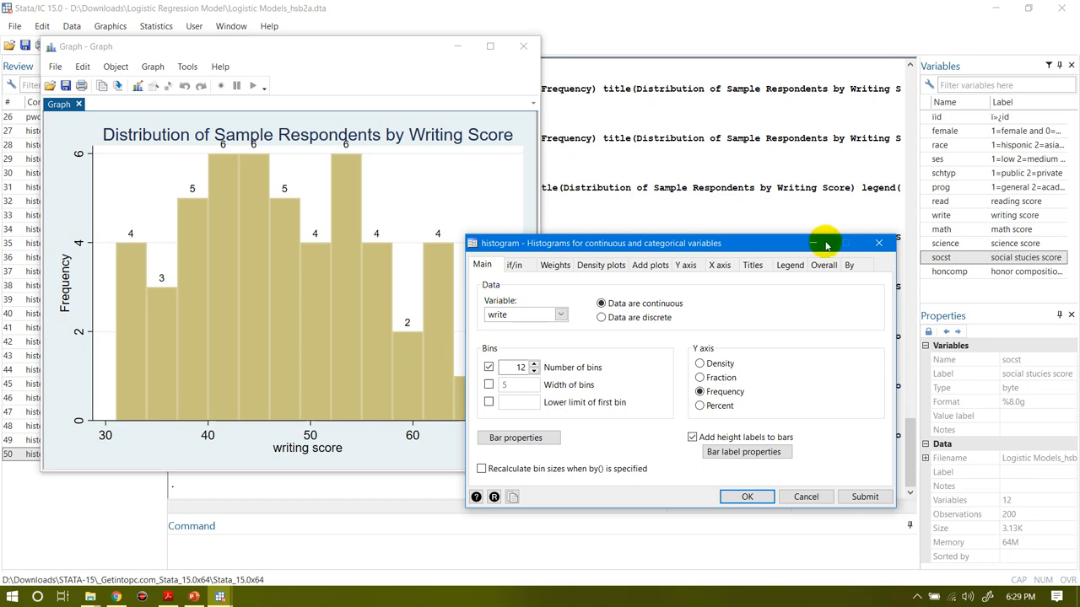
pyautogui.click(878, 243)
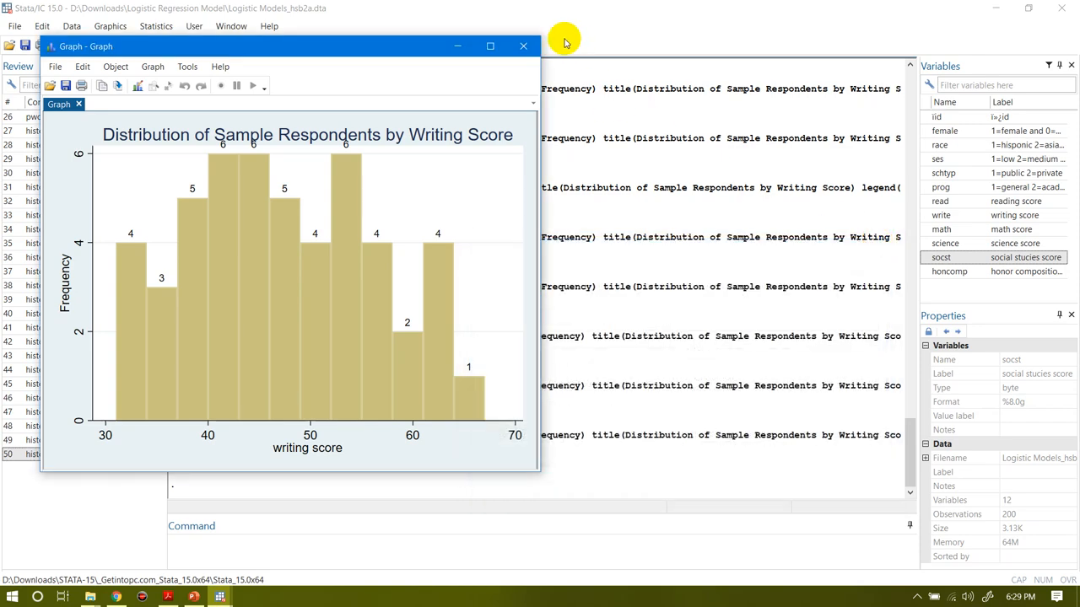
pyautogui.click(524, 46)
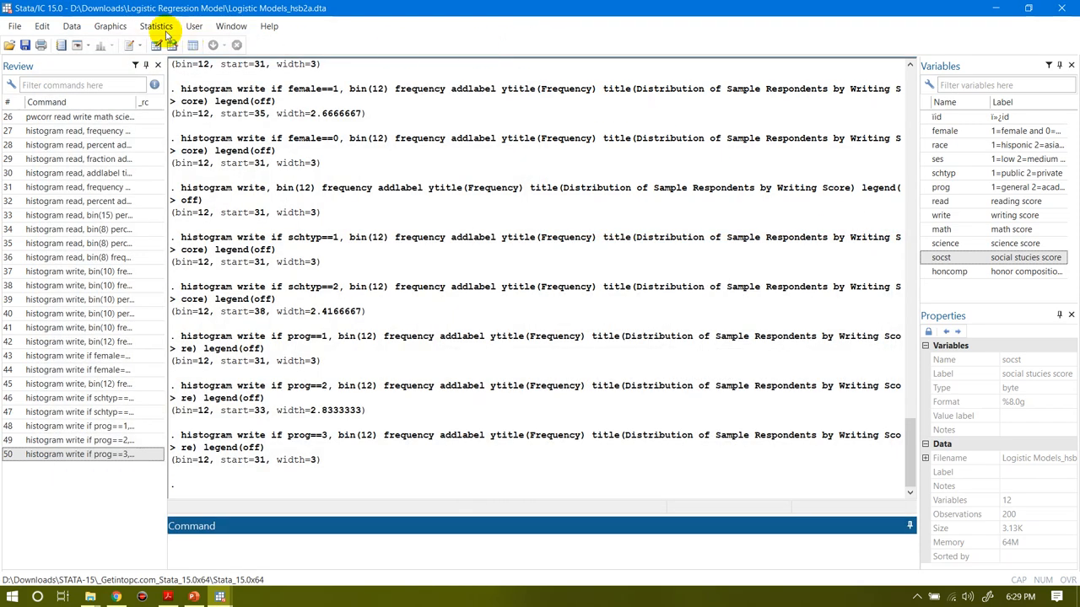
# - Draw a vertical box plot of the math variable, then close the graph and the box plot dialog
pyautogui.click(110, 26)
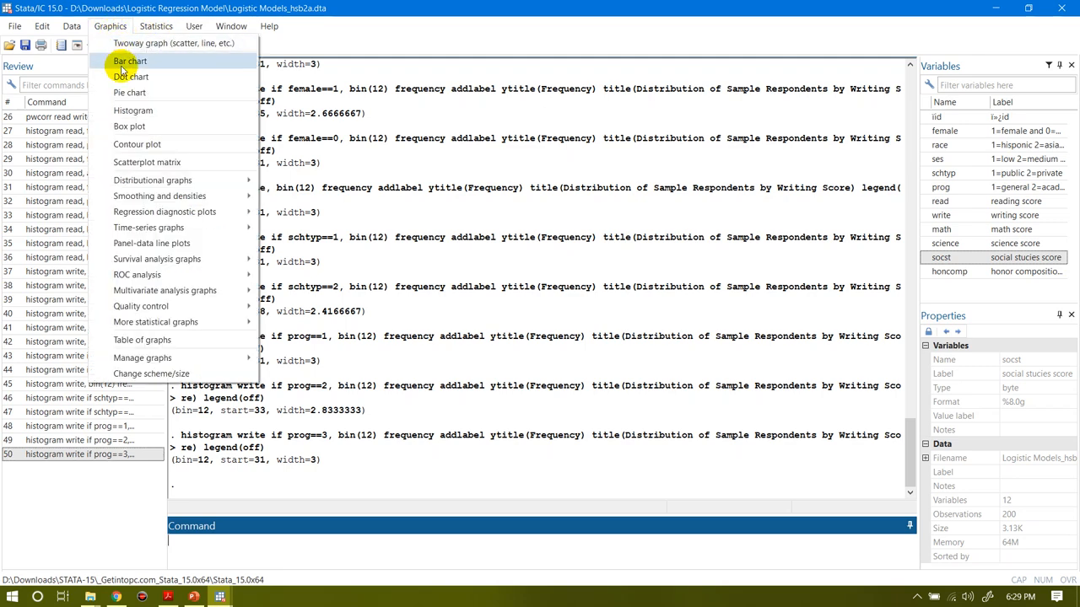
pyautogui.click(133, 126)
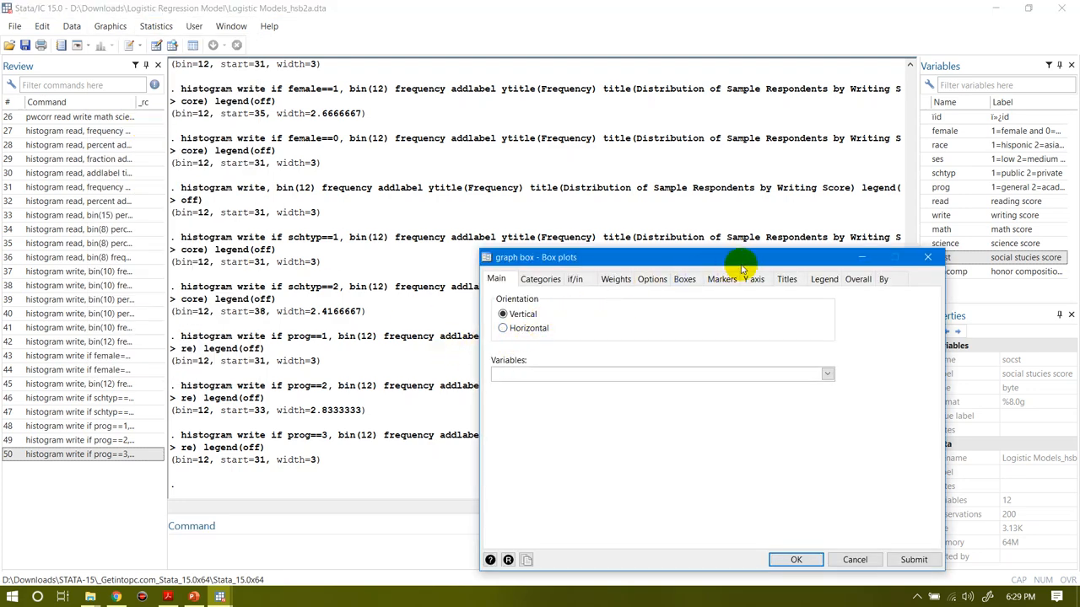
pyautogui.click(945, 232)
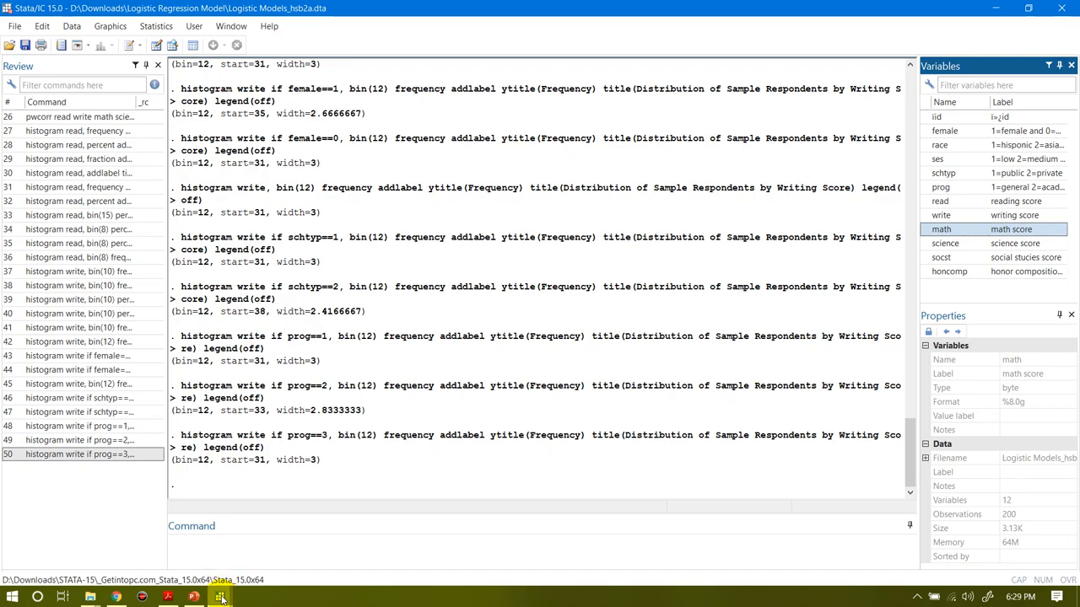
pyautogui.moveTo(219, 597)
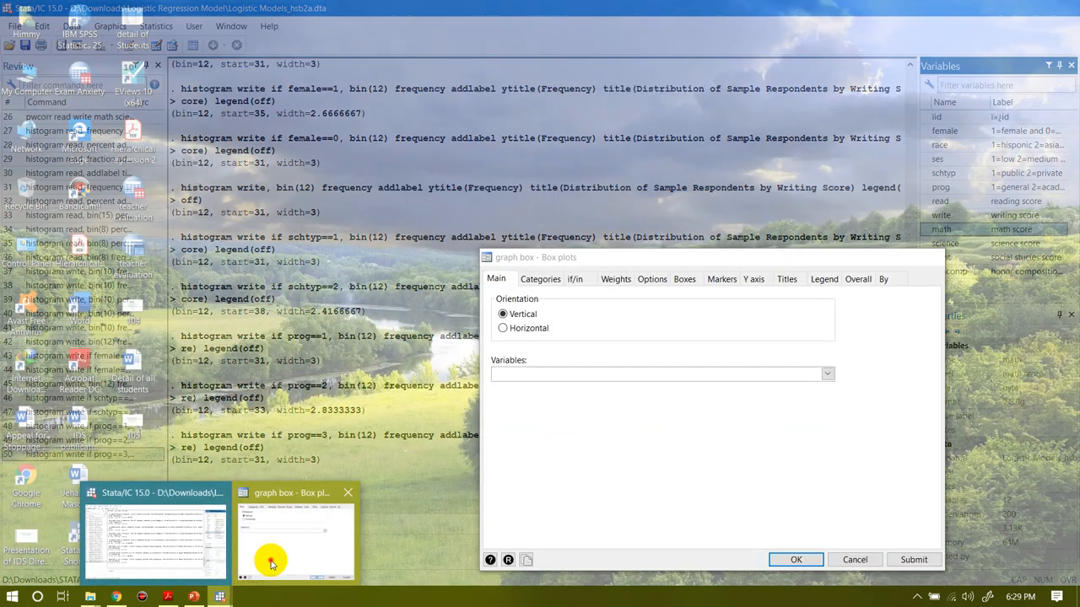
pyautogui.click(269, 563)
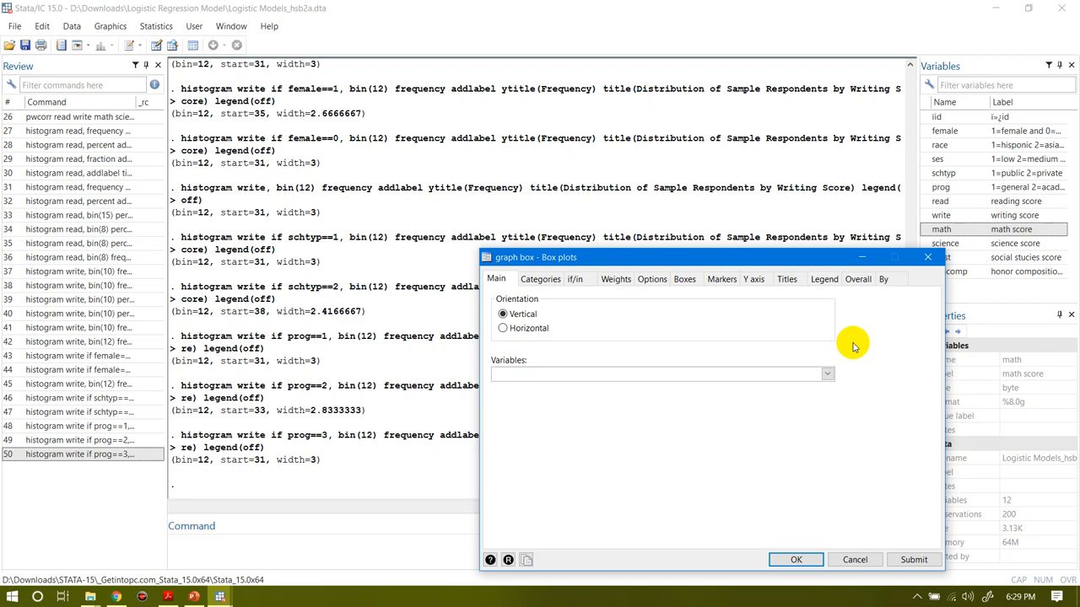
pyautogui.click(826, 374)
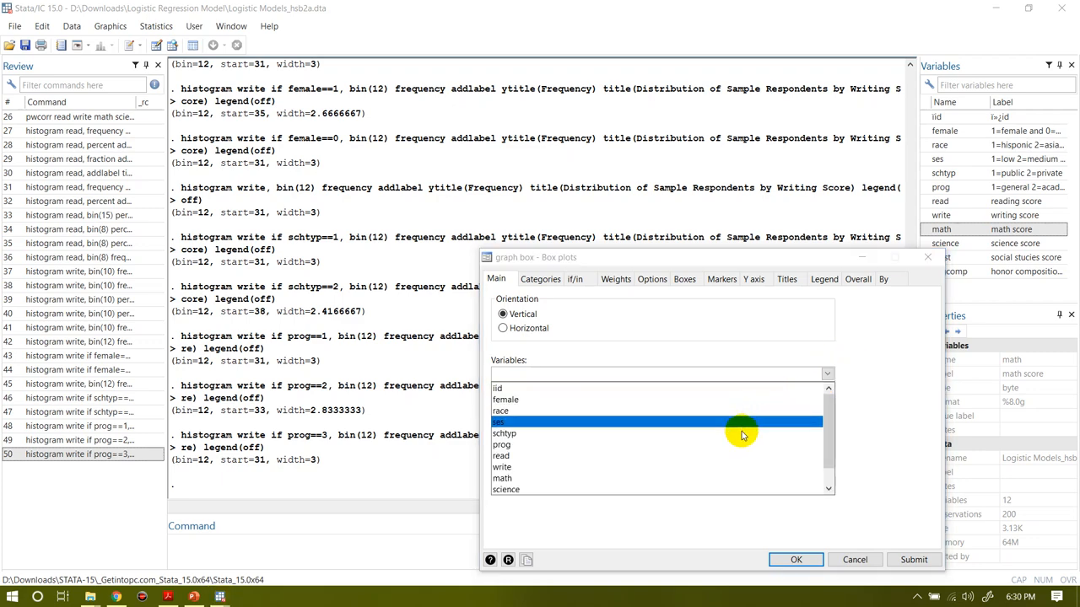
pyautogui.click(734, 479)
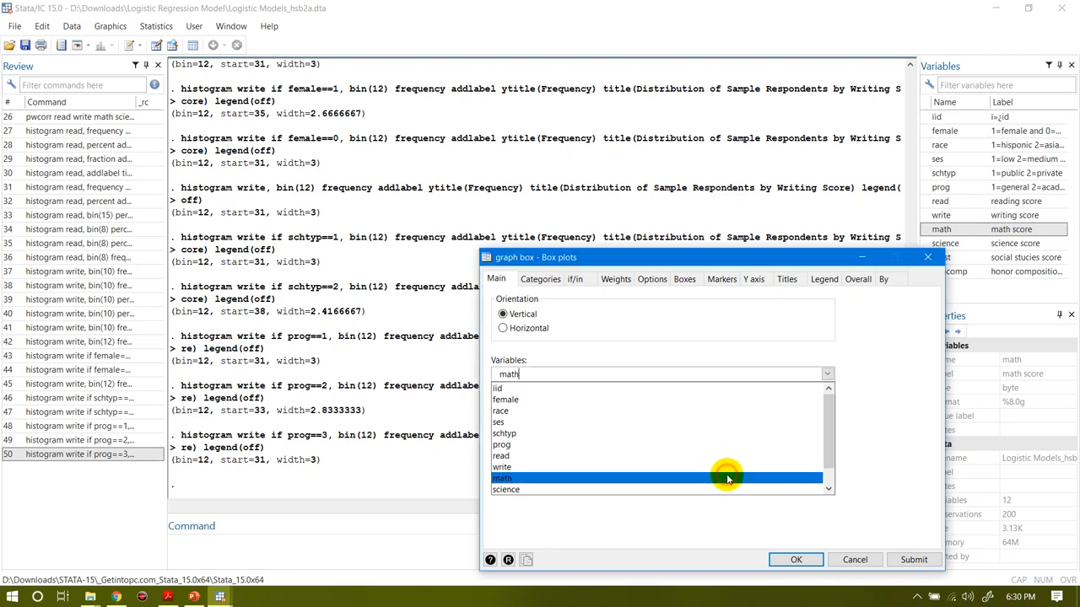
pyautogui.click(909, 562)
pyautogui.click(911, 561)
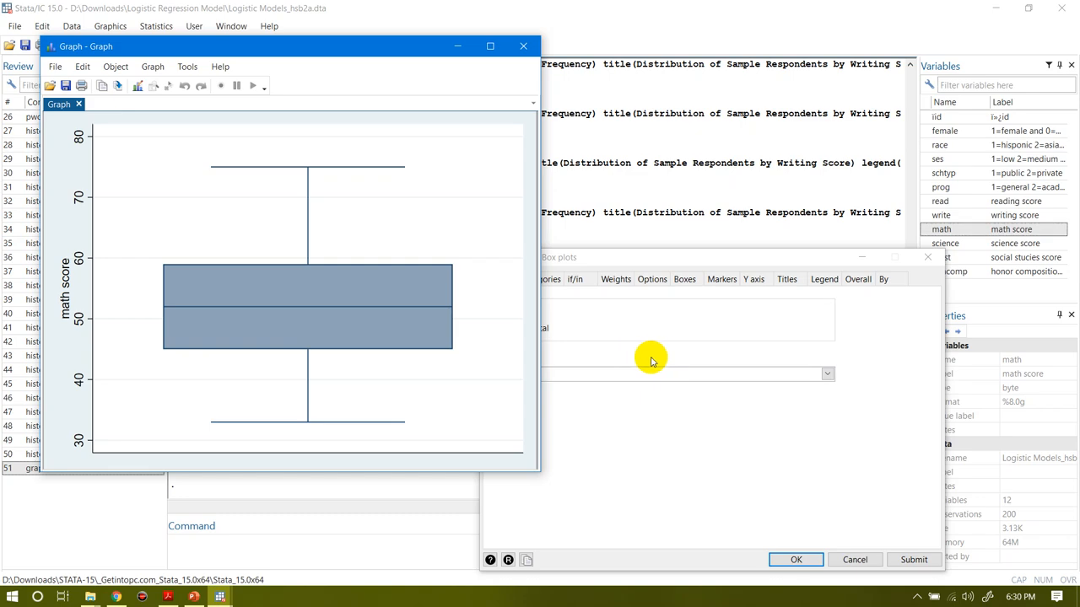
pyautogui.click(524, 46)
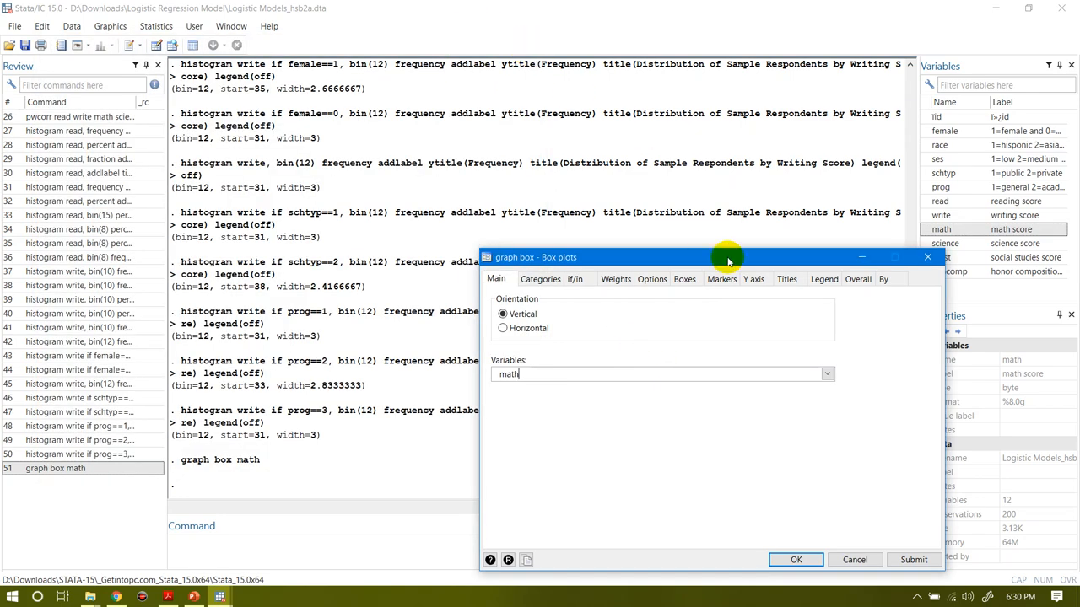
pyautogui.click(926, 260)
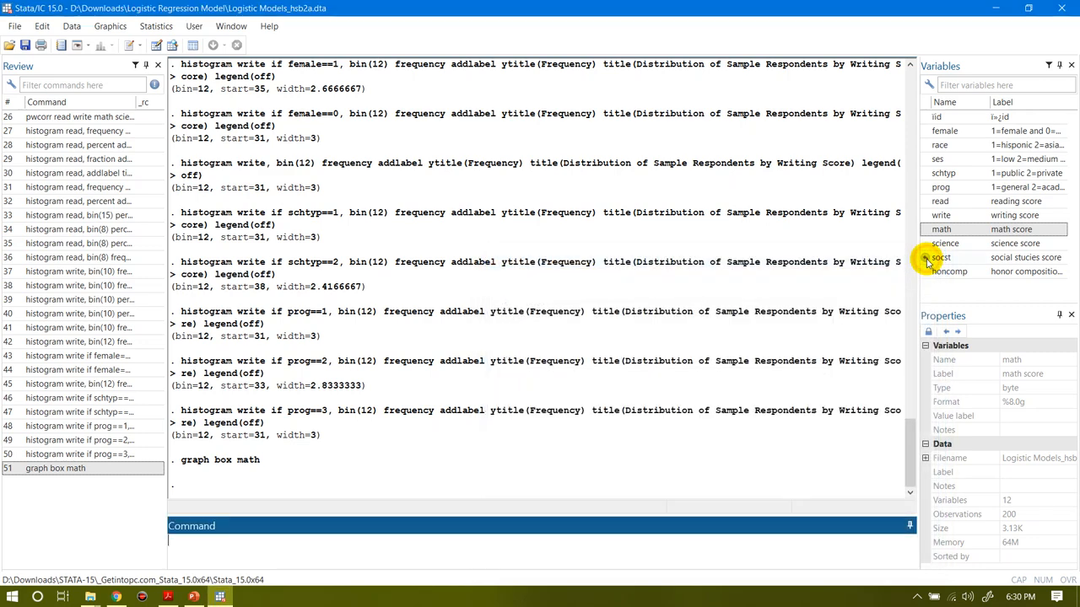
# - Start a scatterplot matrix and clear the variables already entered in it
pyautogui.click(110, 25)
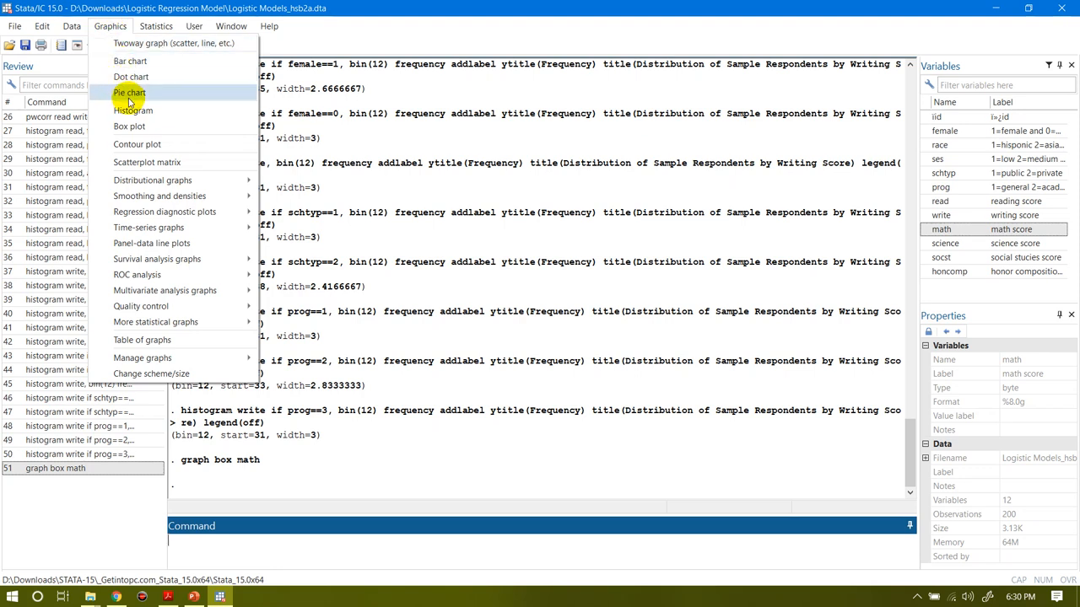
pyautogui.click(156, 163)
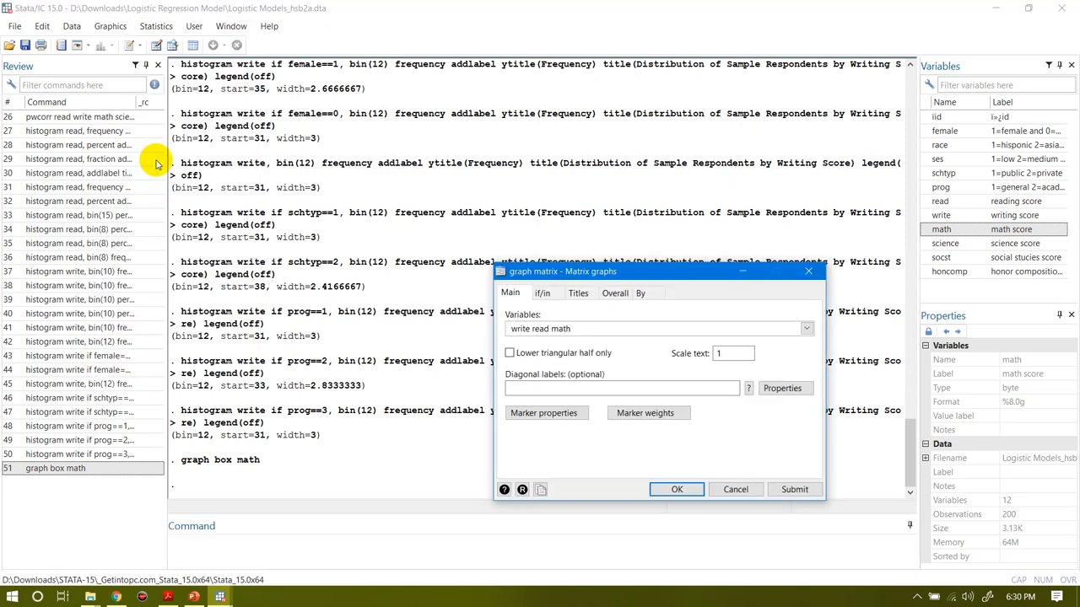
pyautogui.doubleClick(587, 330)
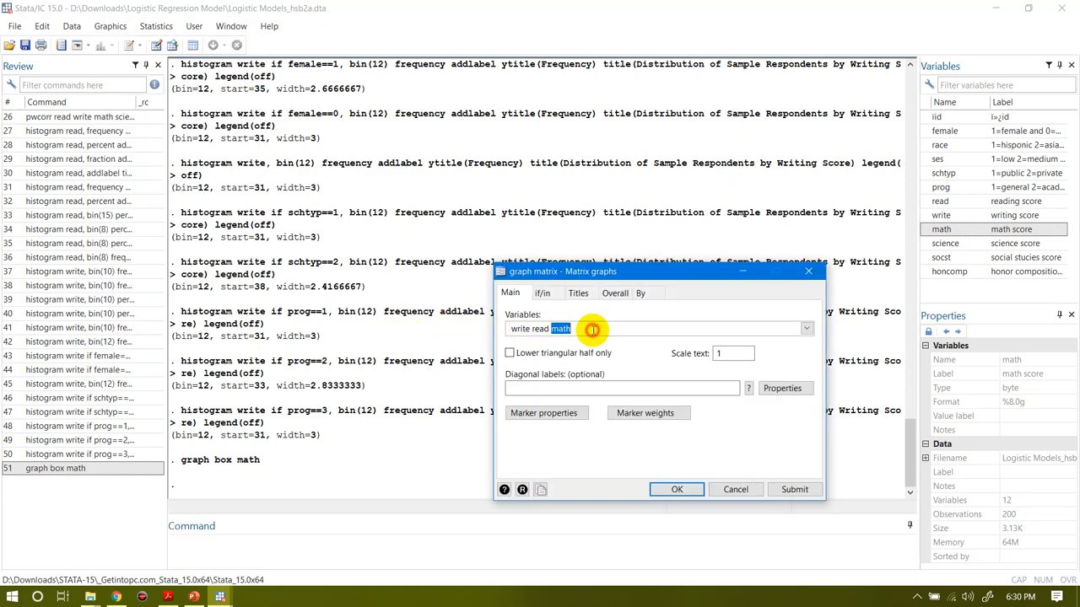
pyautogui.press('BackSpace')
pyautogui.press('BackSpace')
pyautogui.press('BackSpace')
pyautogui.press('BackSpace')
pyautogui.press('BackSpace')
pyautogui.press('BackSpace')
pyautogui.press('BackSpace')
pyautogui.press('BackSpace')
pyautogui.press('BackSpace')
pyautogui.press('BackSpace')
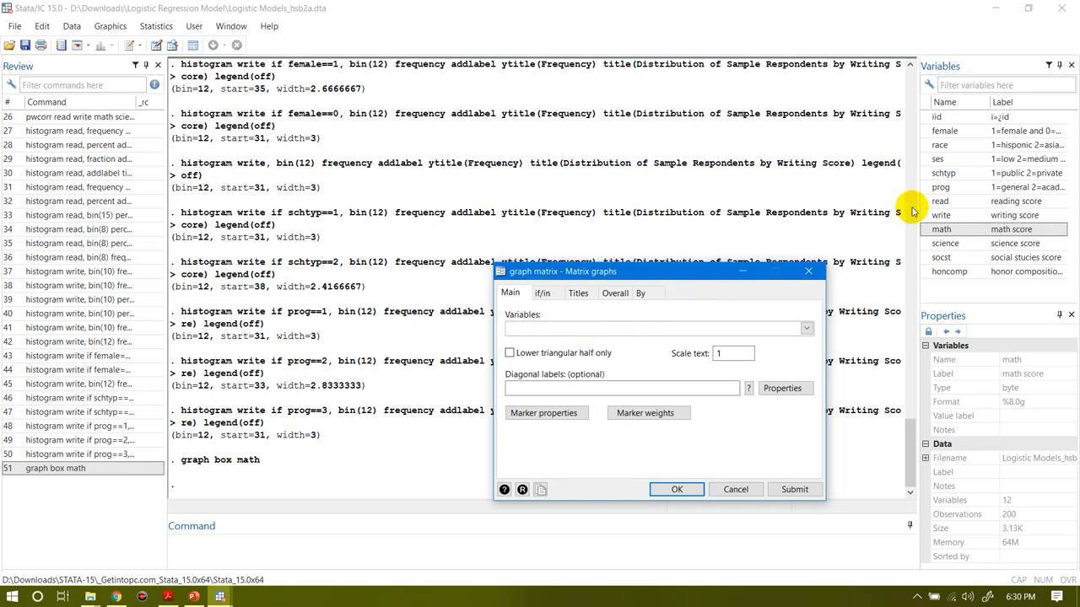
# - Draw the scatterplot matrix for the variables read, write, math, science and socst
pyautogui.click(806, 328)
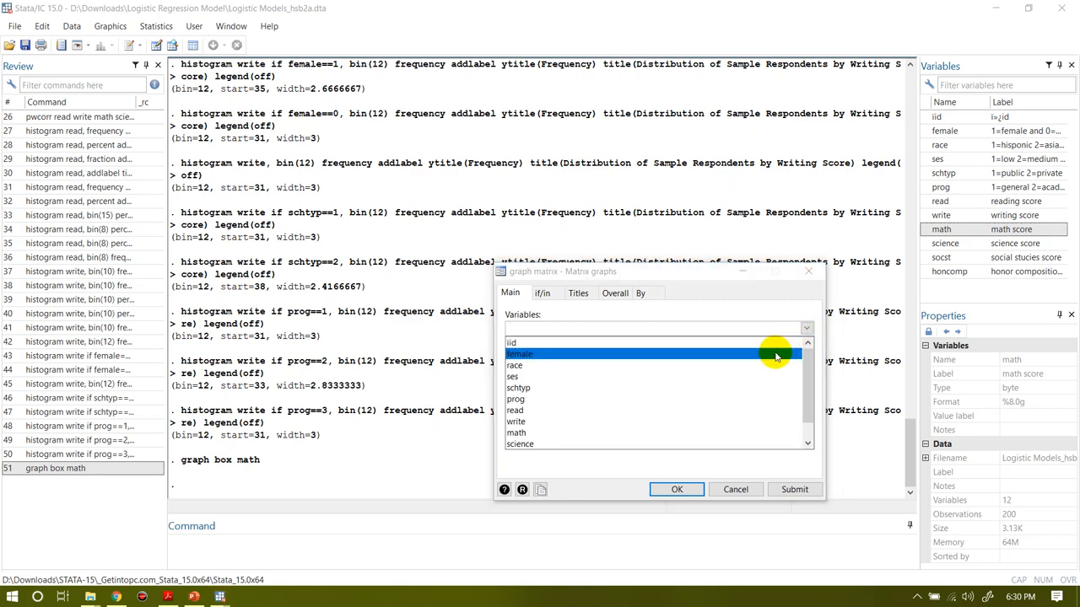
pyautogui.click(751, 410)
pyautogui.click(750, 424)
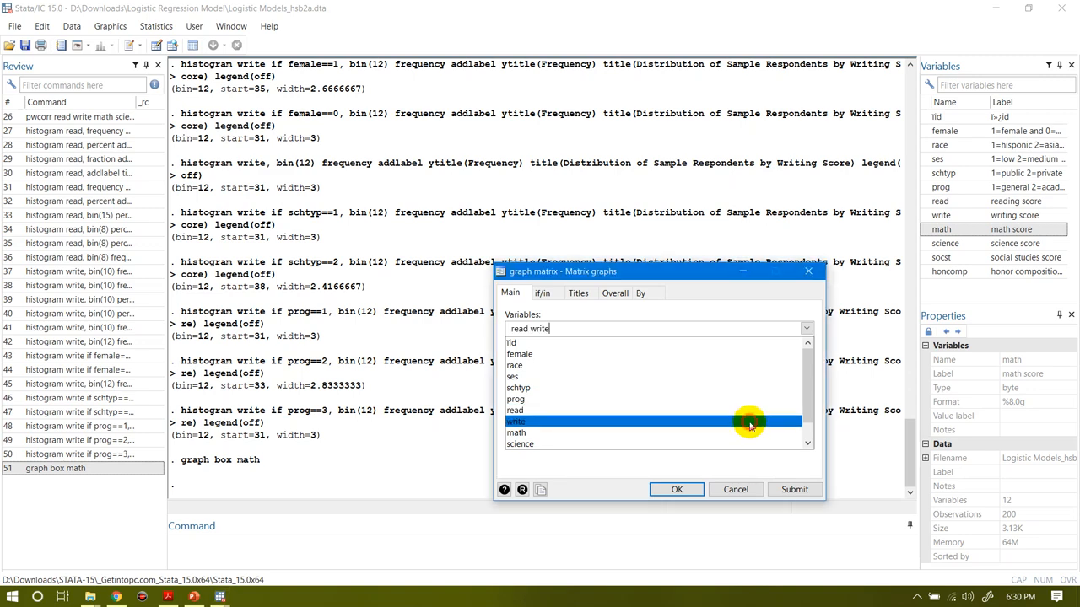
pyautogui.click(746, 434)
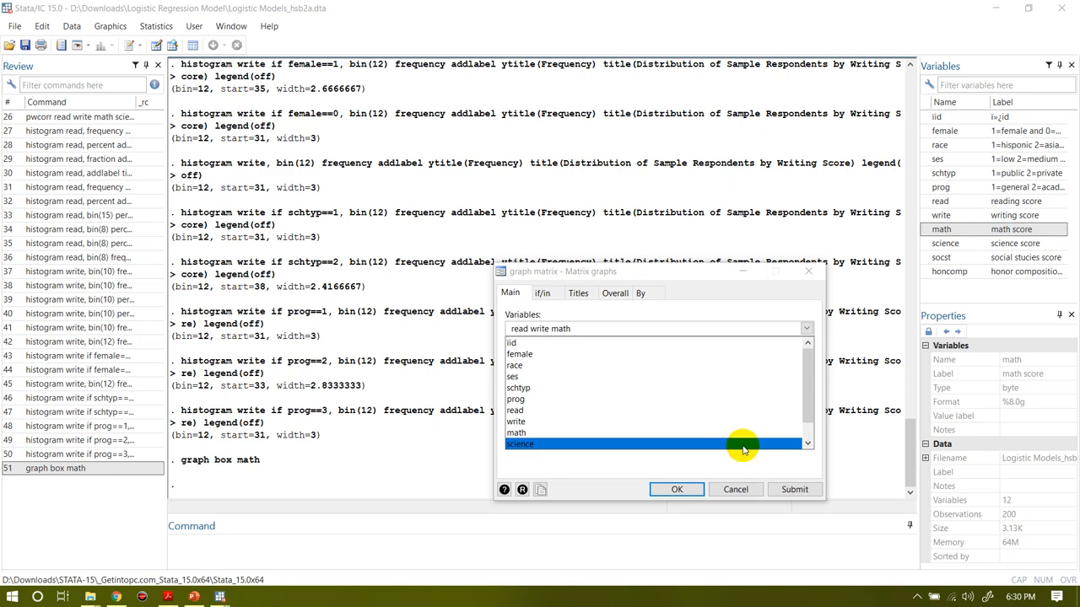
pyautogui.click(742, 445)
pyautogui.click(808, 443)
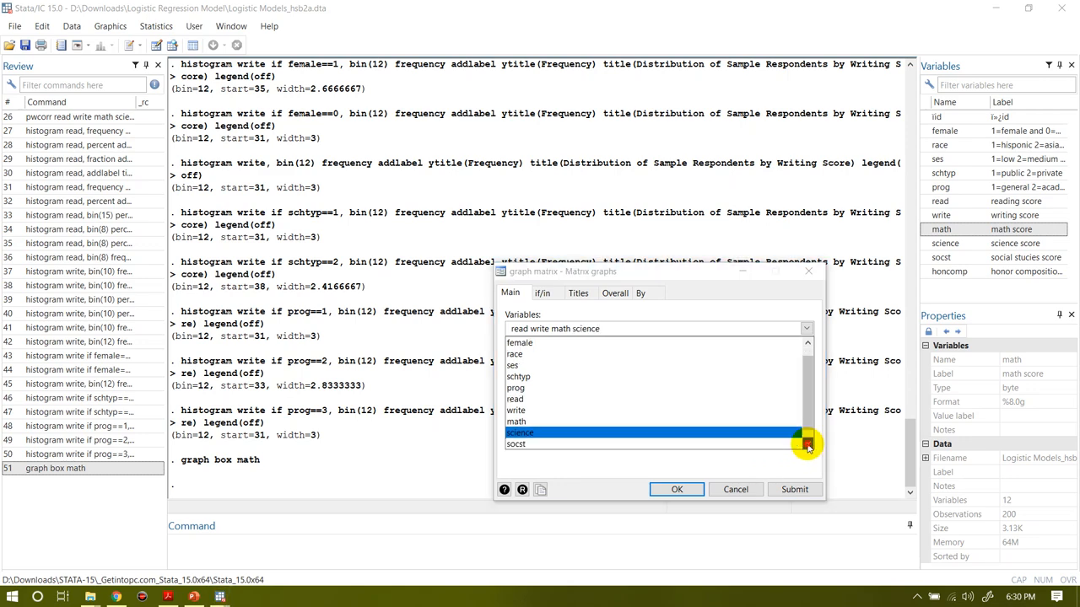
pyautogui.click(690, 445)
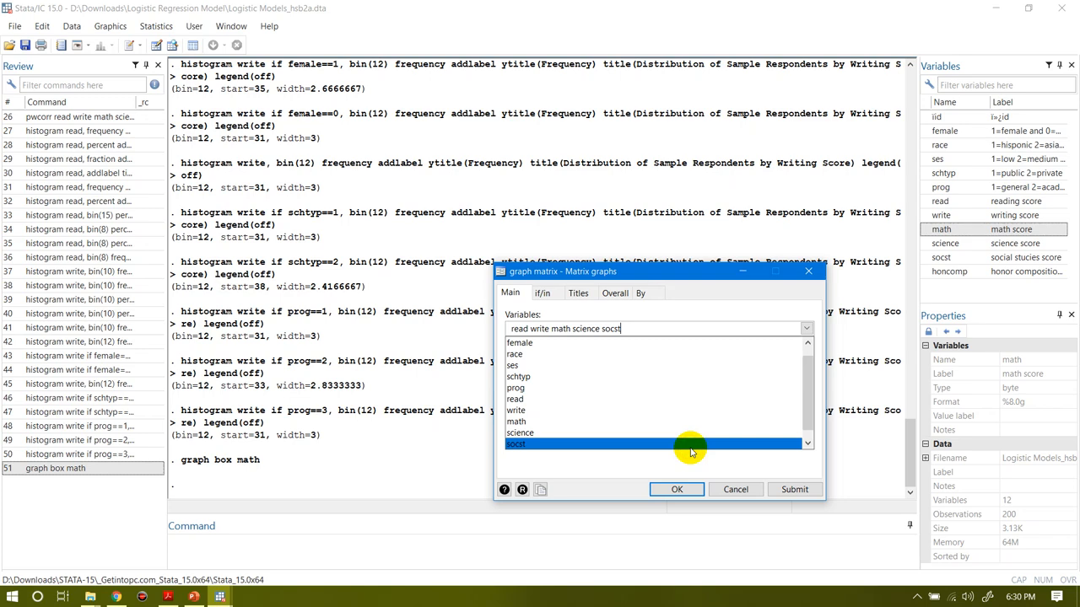
pyautogui.click(784, 492)
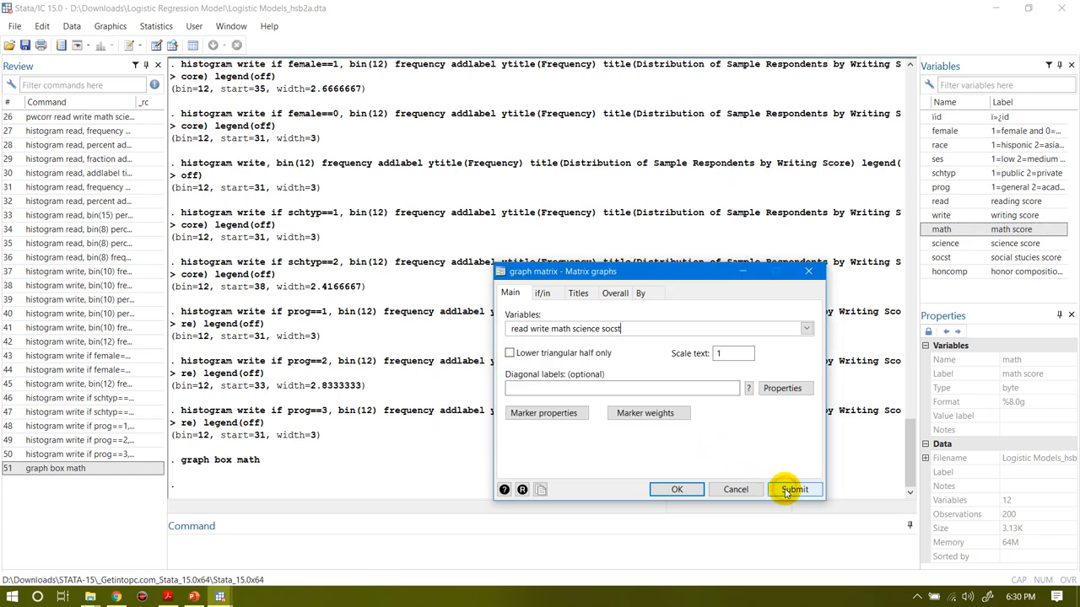
pyautogui.click(784, 492)
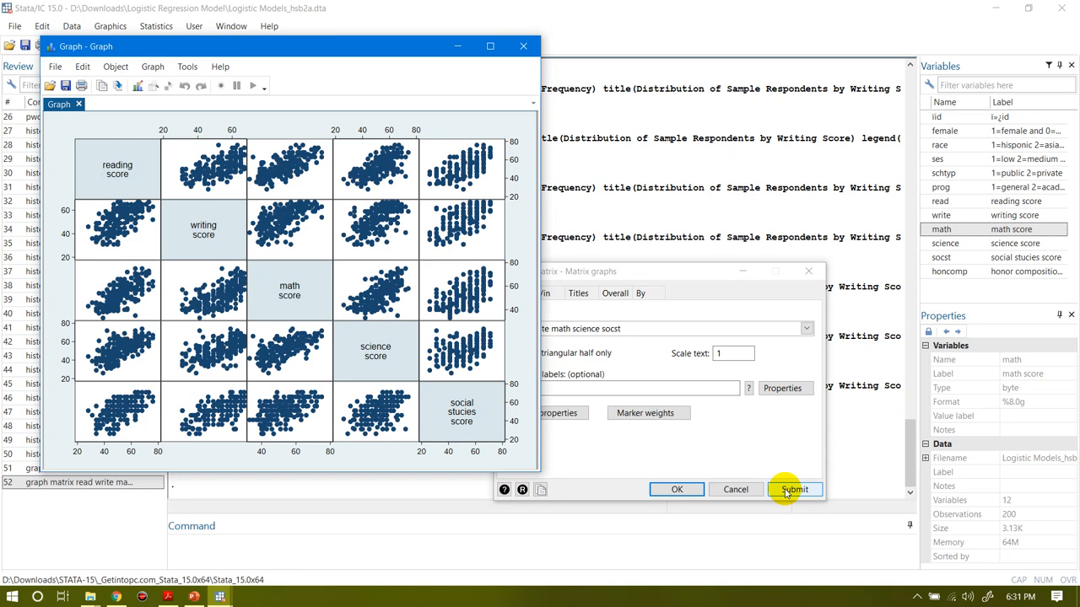
# - Redraw the scatterplot matrix with the lower triangular half only option off, then close the graph and return to the main window
pyautogui.click(608, 355)
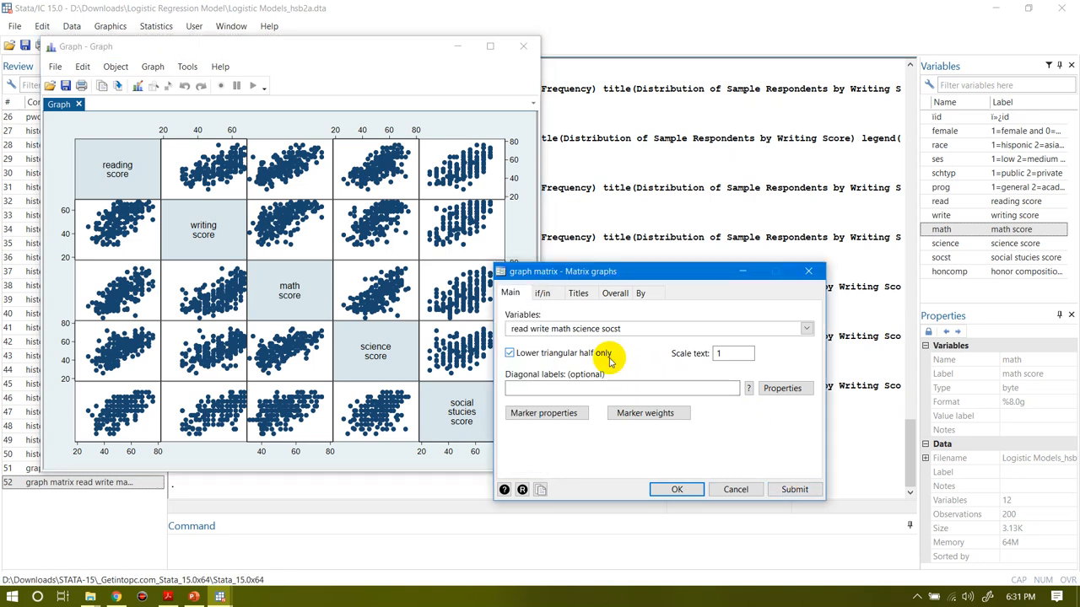
pyautogui.click(510, 355)
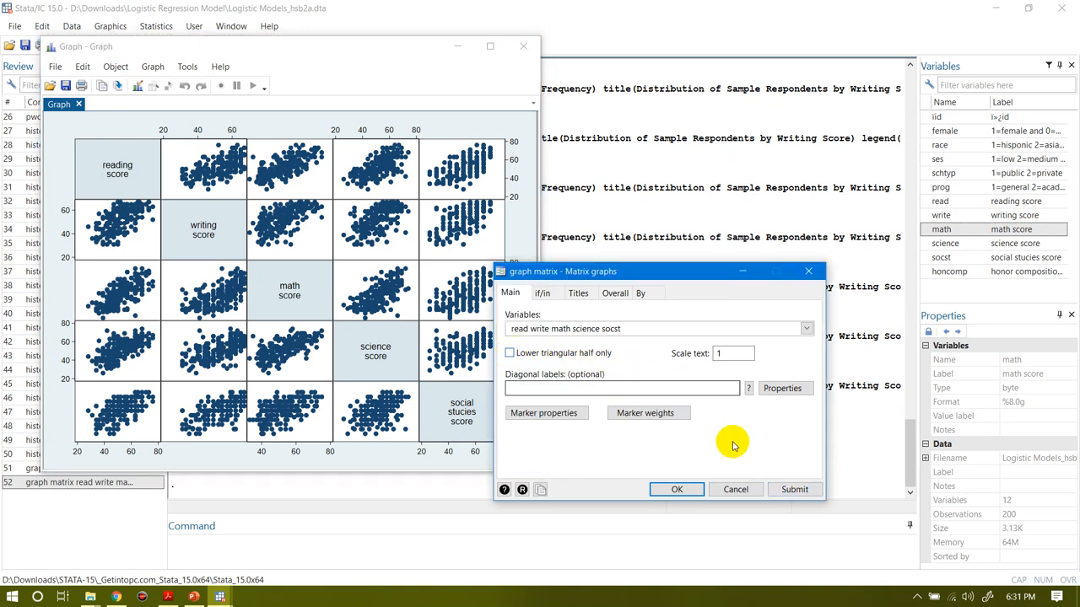
pyautogui.click(793, 489)
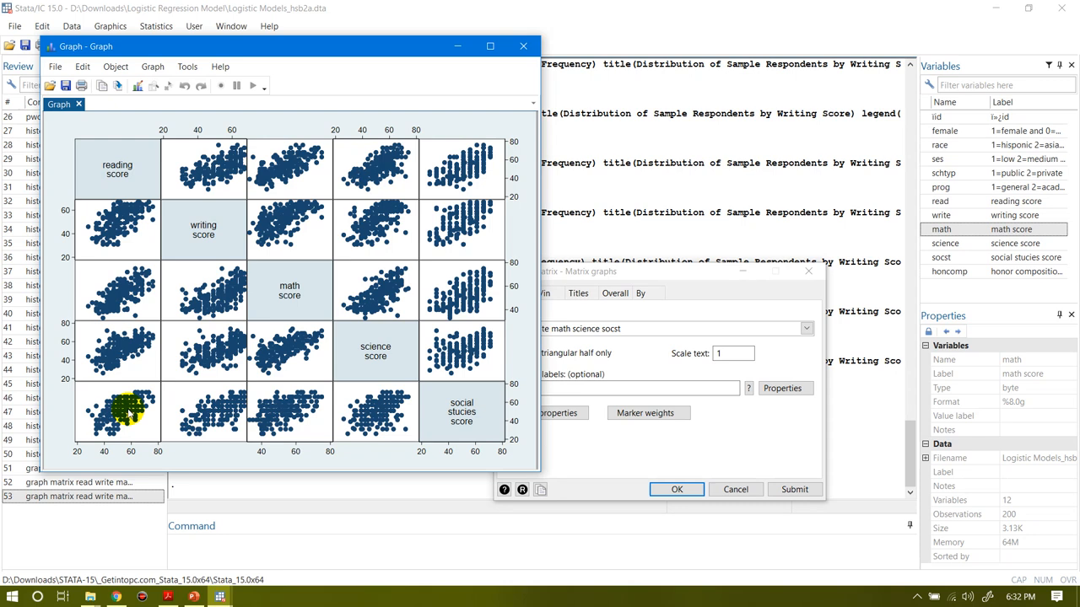
pyautogui.click(522, 47)
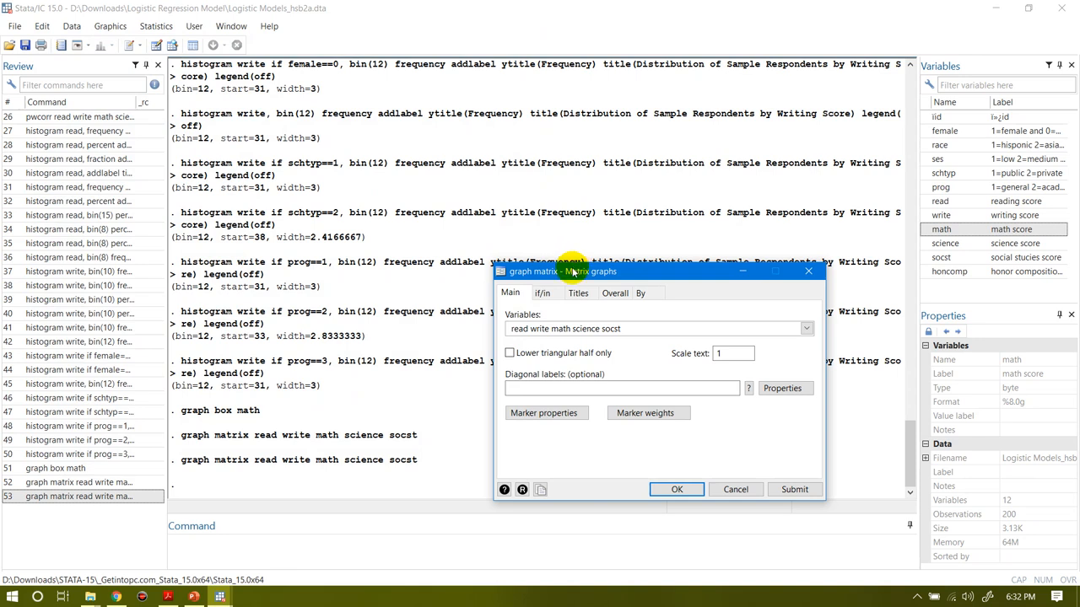
pyautogui.click(502, 234)
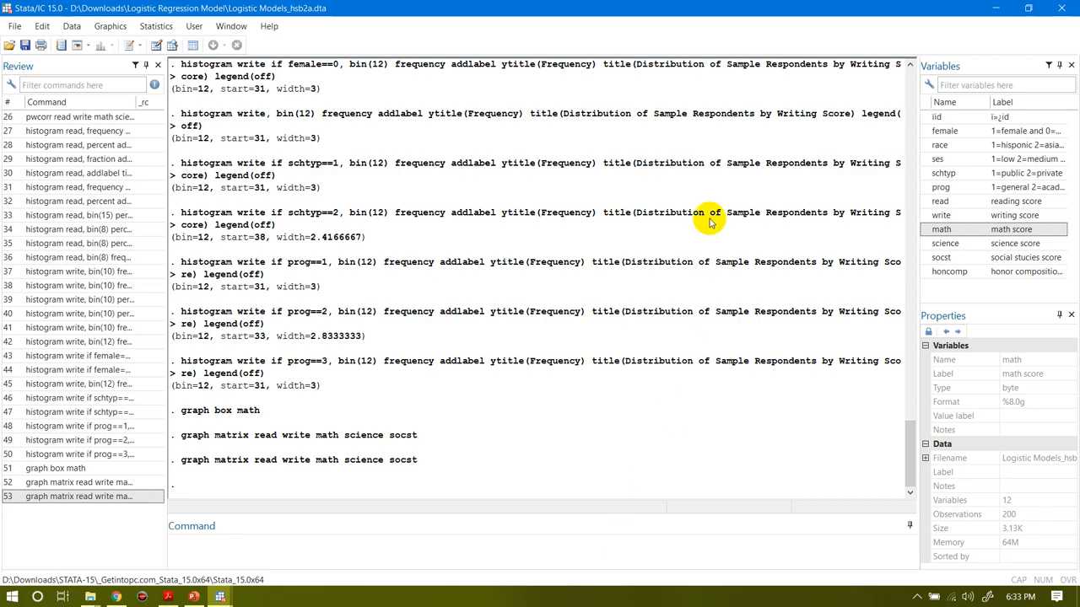
pyautogui.moveTo(532, 5)
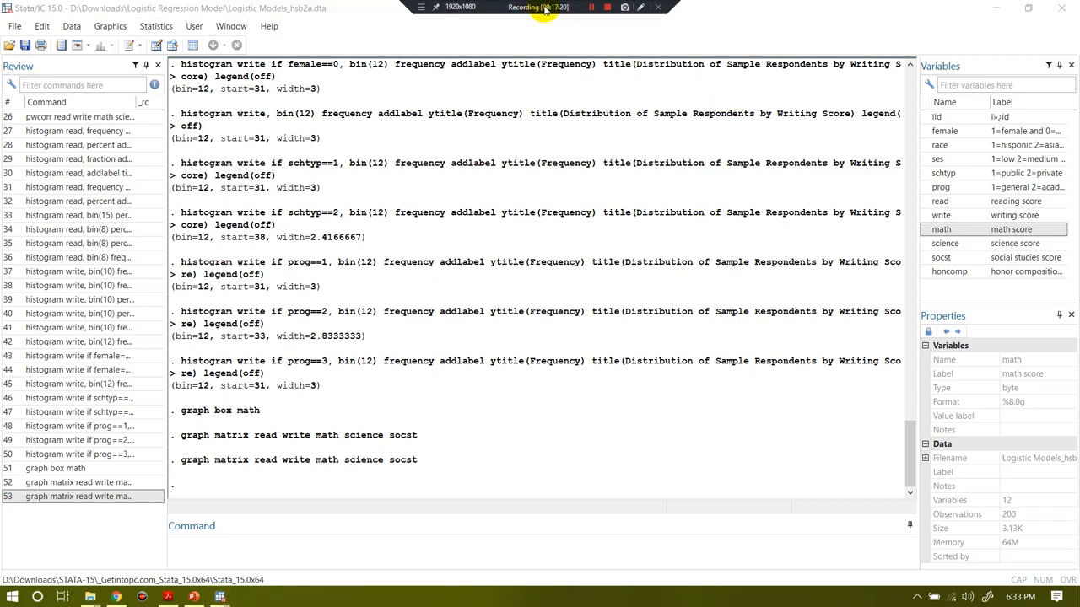